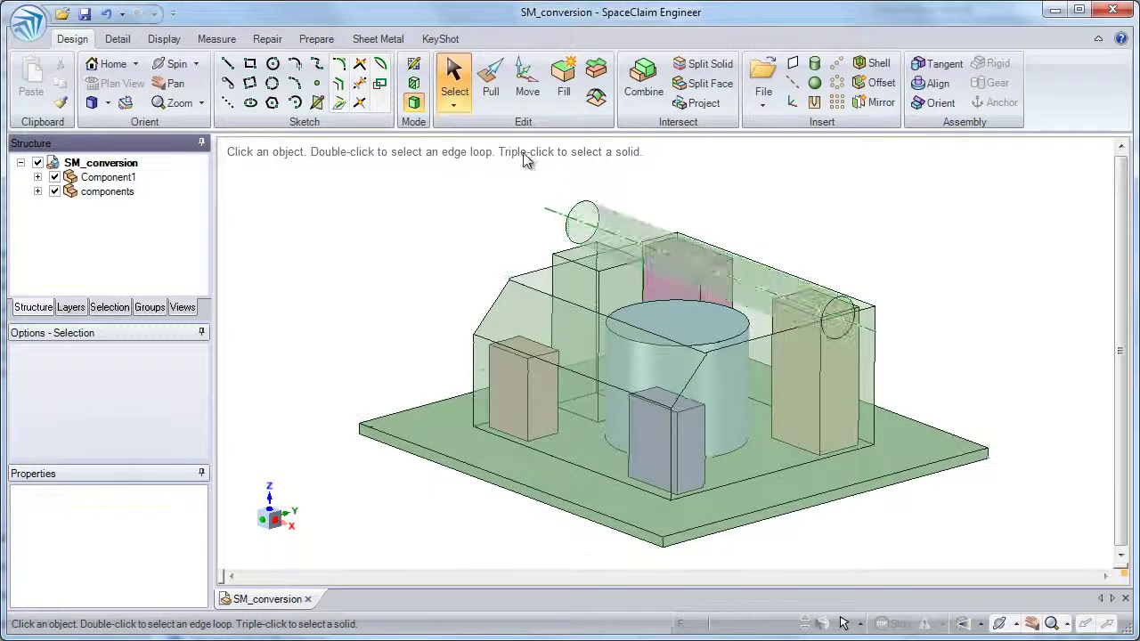
Hide the components assembly to examine the layout geometry alone, and show it again
click(491, 84)
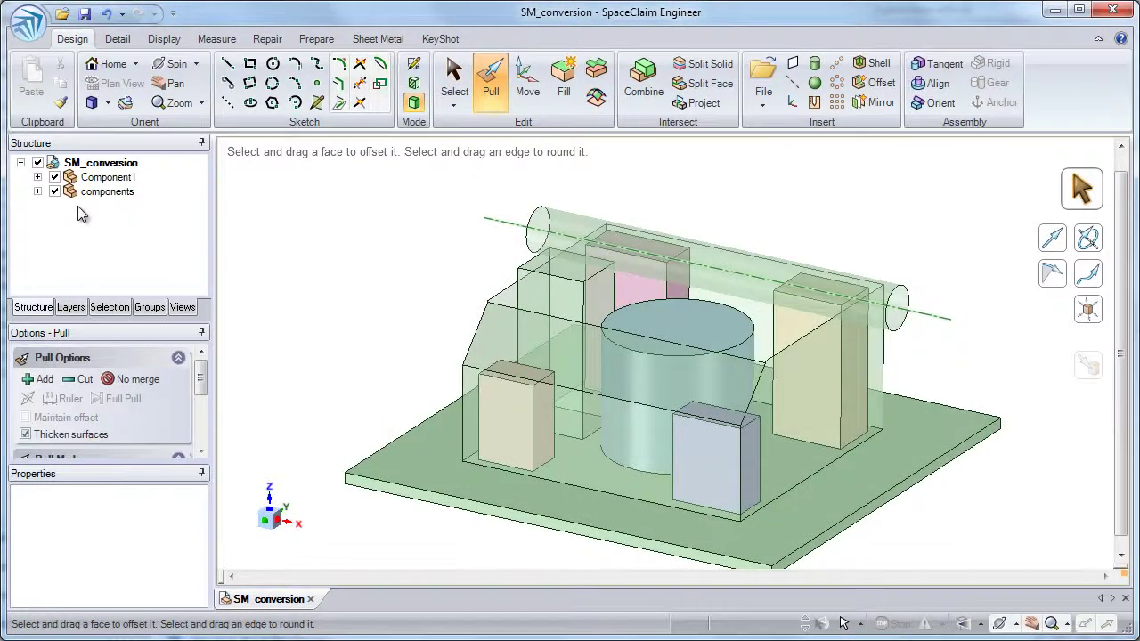
click(89, 177)
click(54, 191)
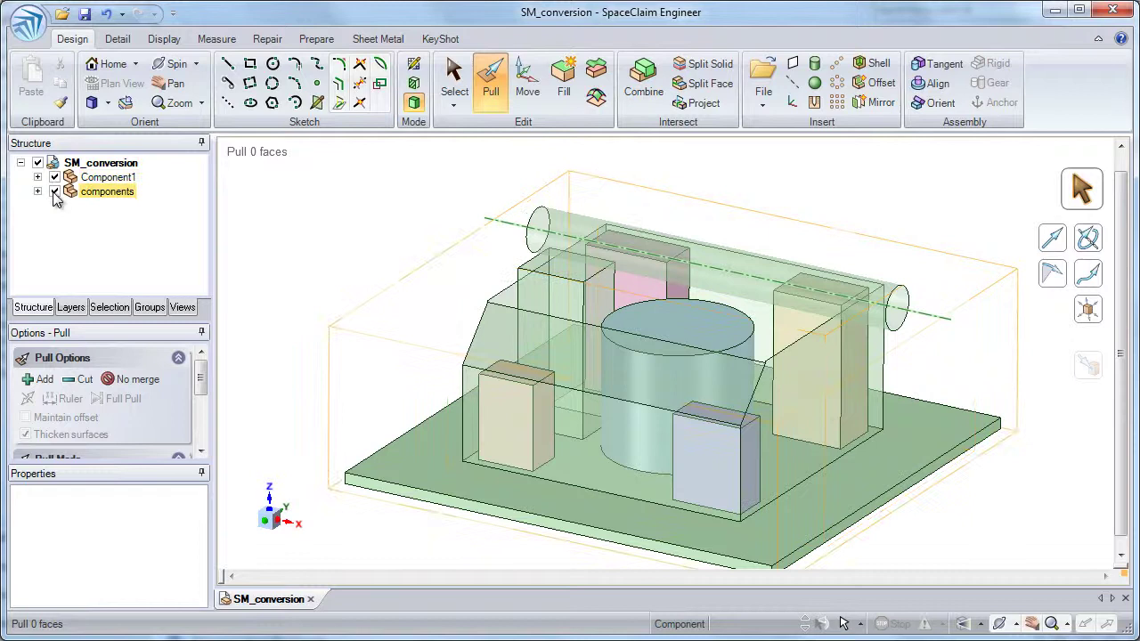
click(501, 199)
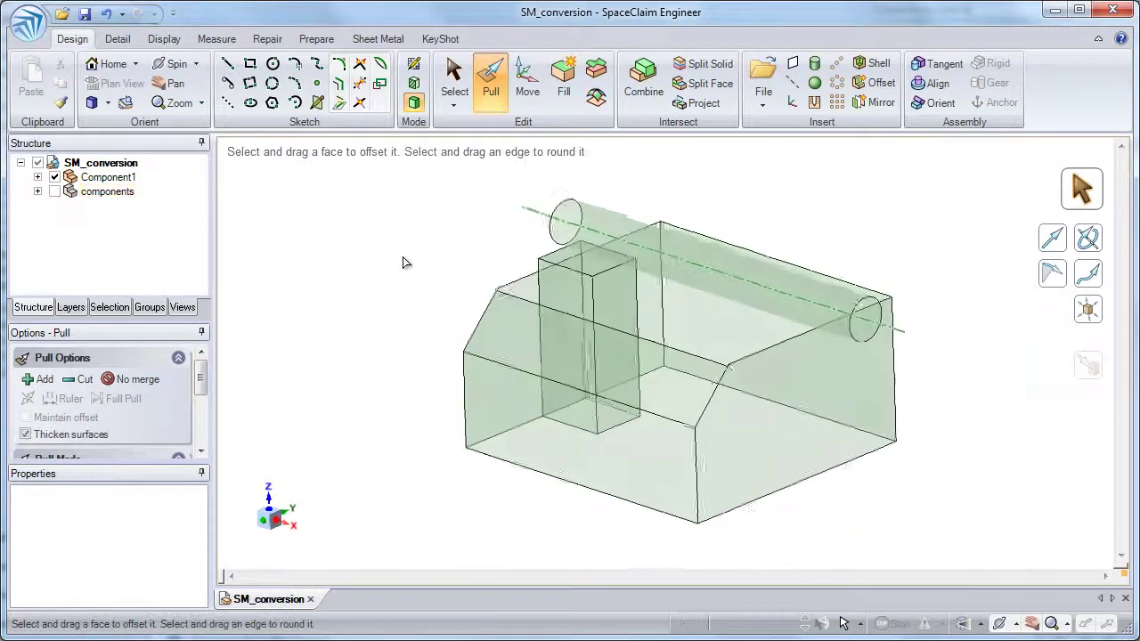
click(98, 192)
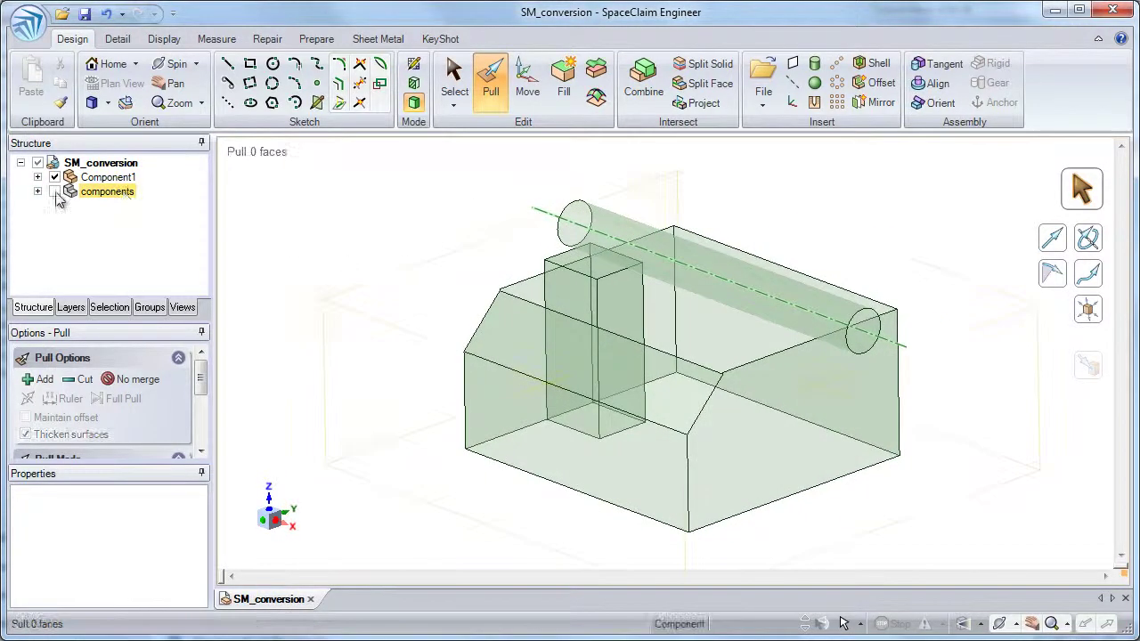
click(55, 192)
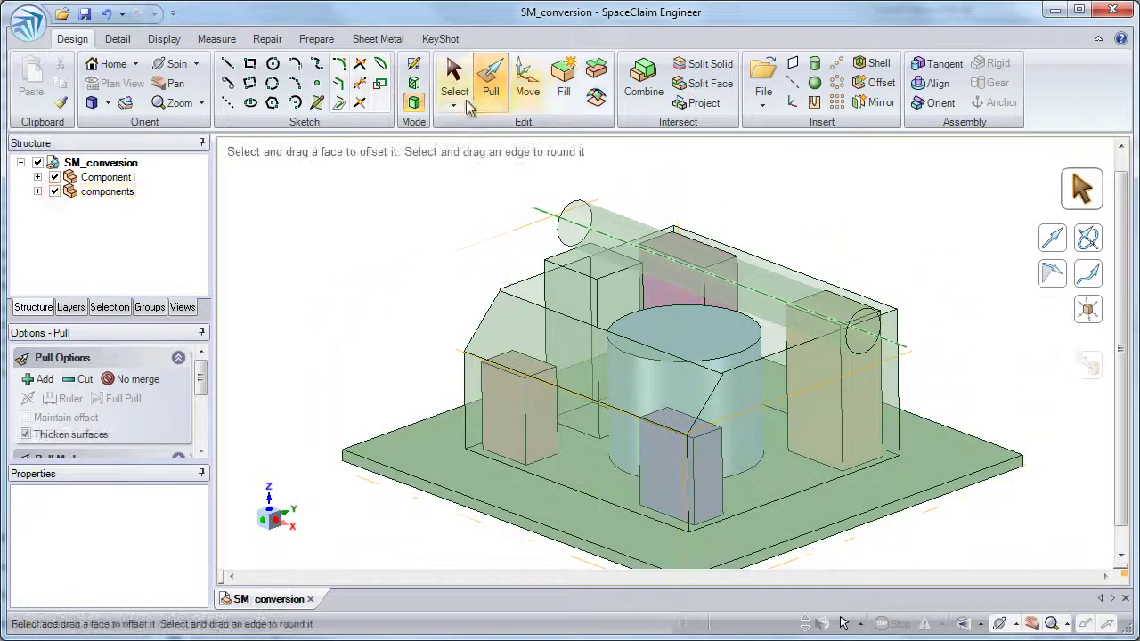
Pull the end face of the enclosure profile up to the opposite end face to form a solid body
click(818, 398)
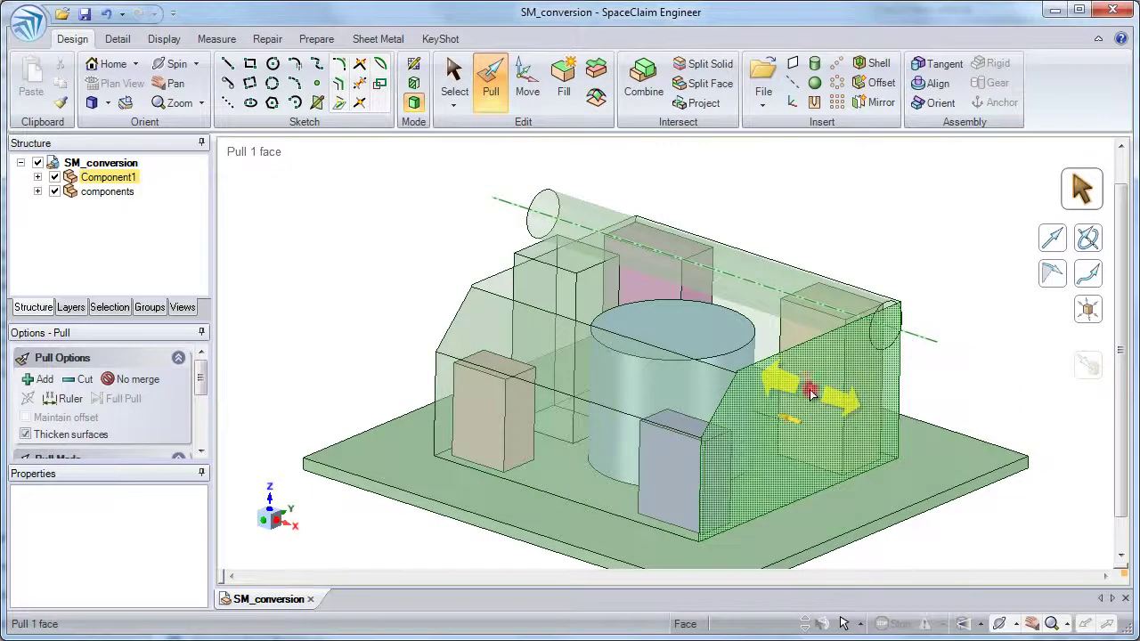
click(812, 394)
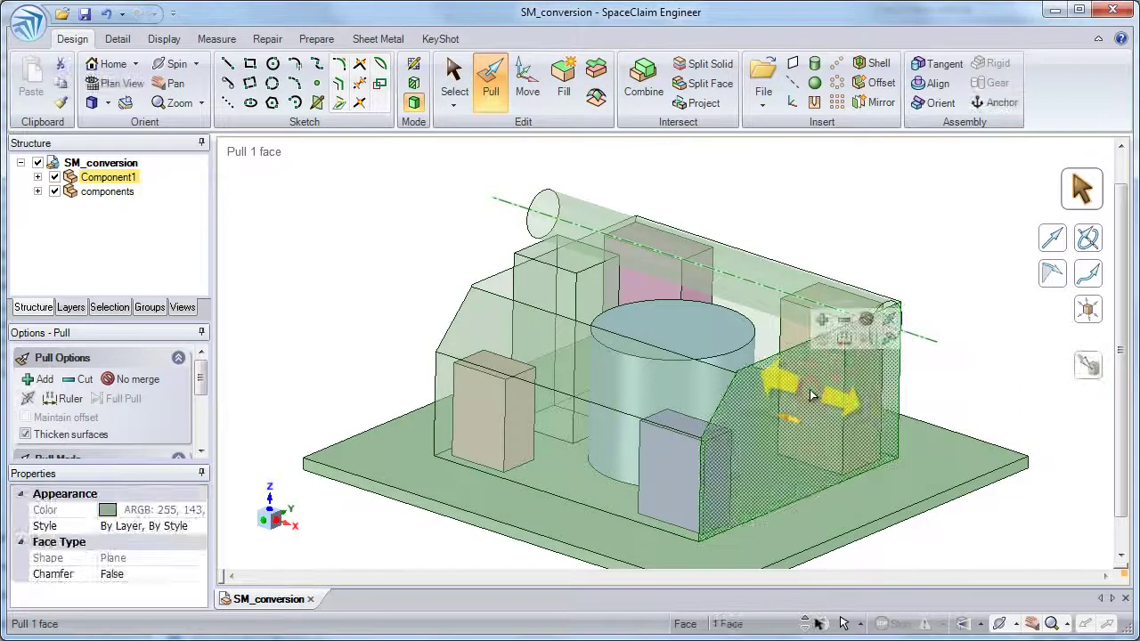
click(889, 339)
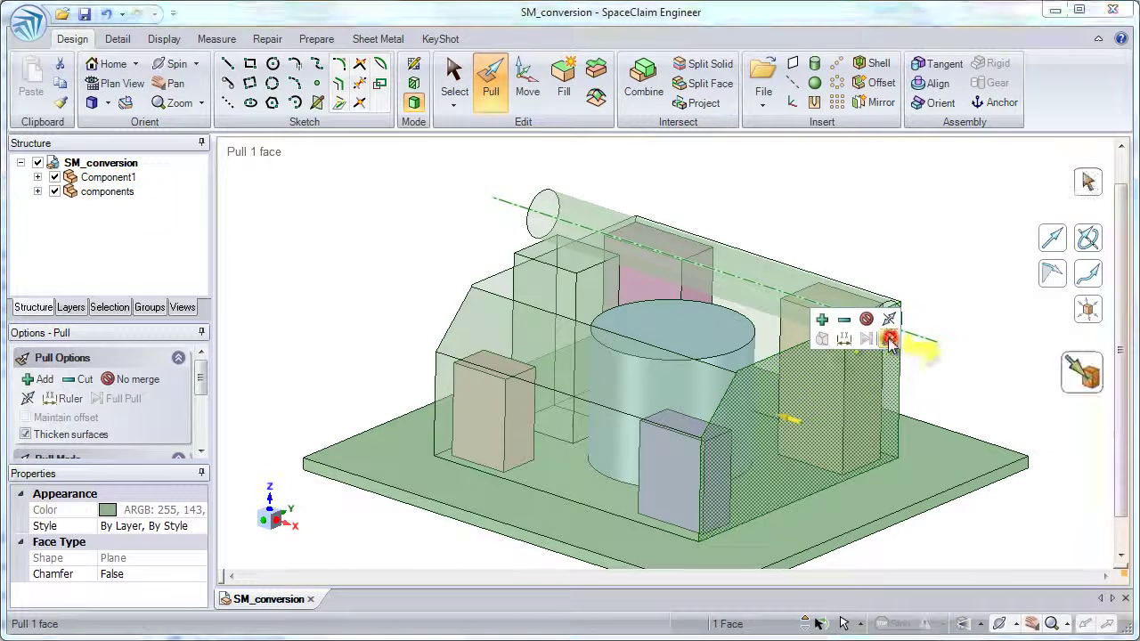
click(502, 289)
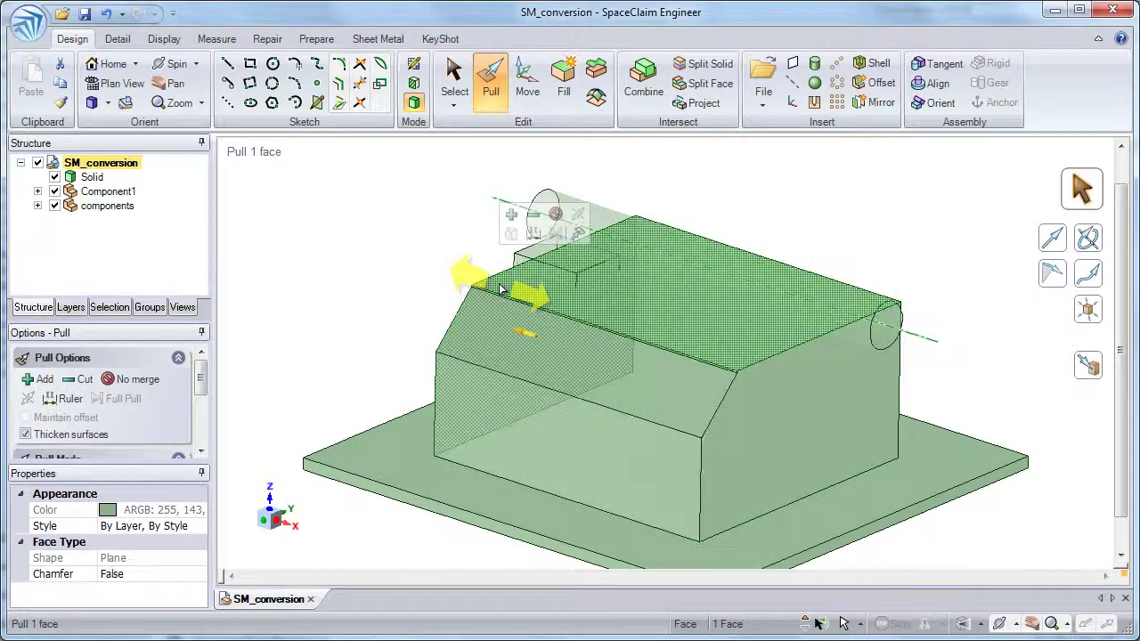
Pull the solid's top face upward by 0.080 in
middle_drag(511, 268, 688, 344)
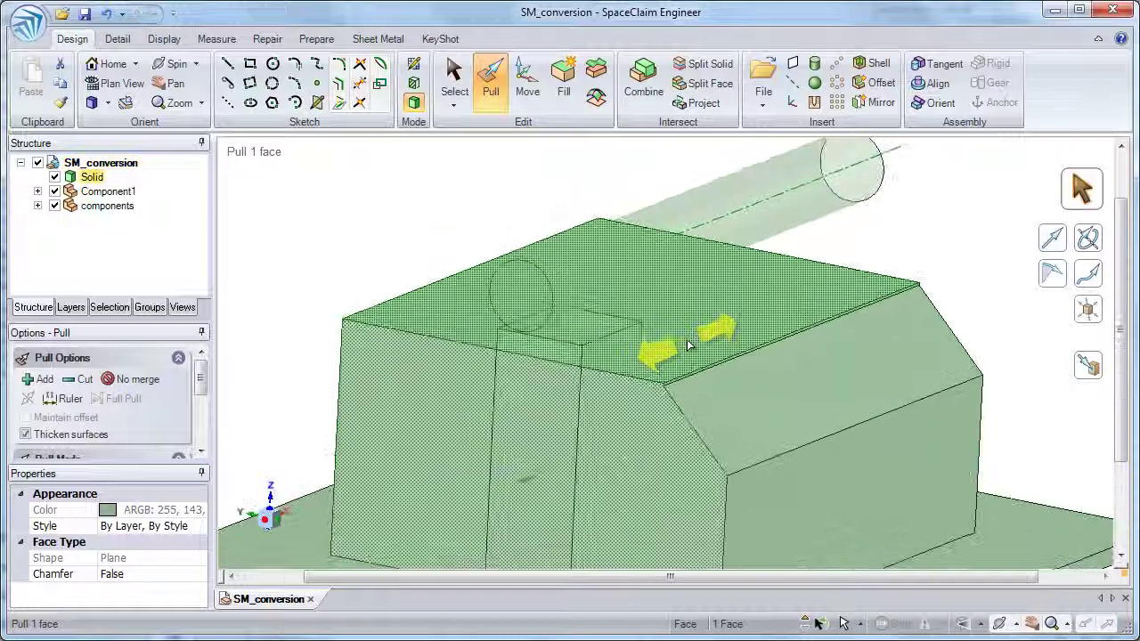
click(701, 341)
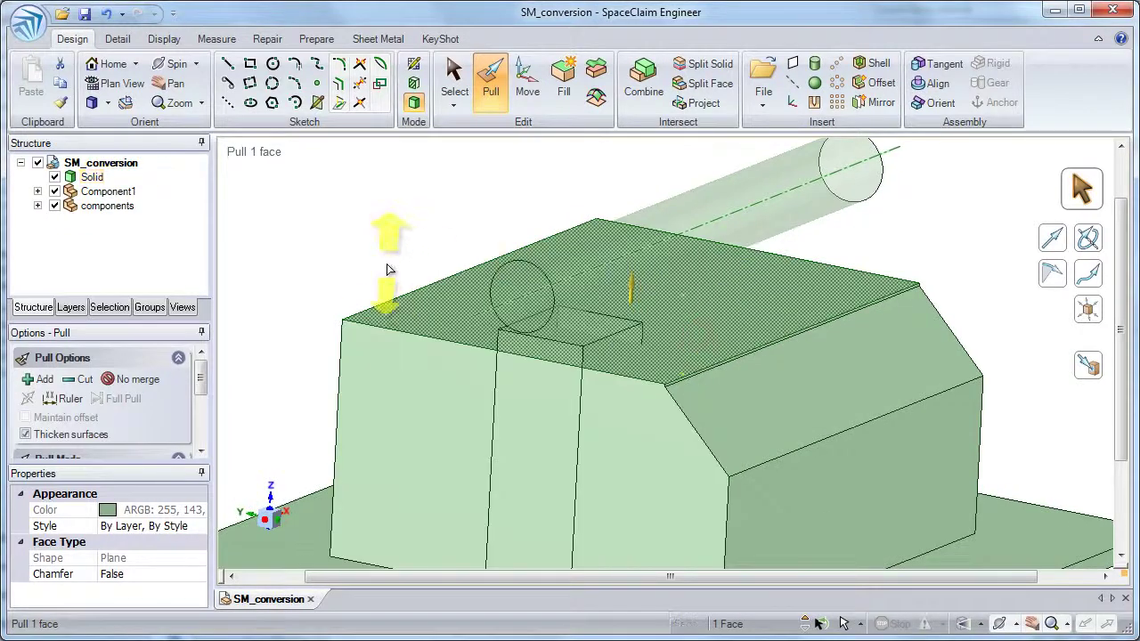
drag(388, 267, 388, 250)
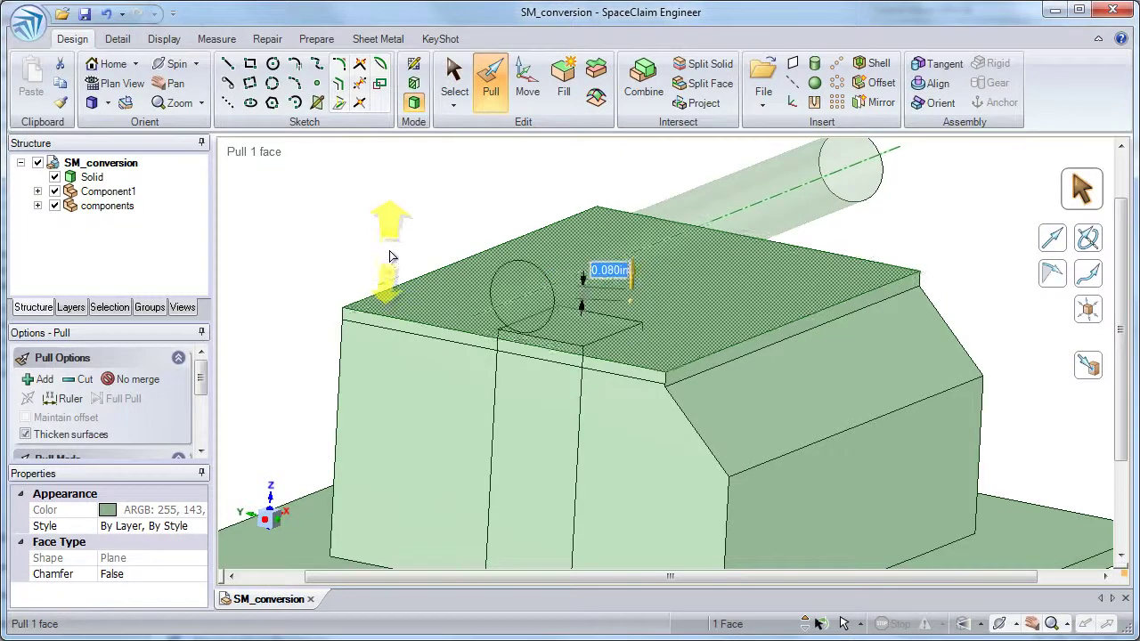
Pull the narrow vertical face above the slope inward so that the sloped face extends to the raised top
middle_drag(682, 241, 897, 326)
click(826, 230)
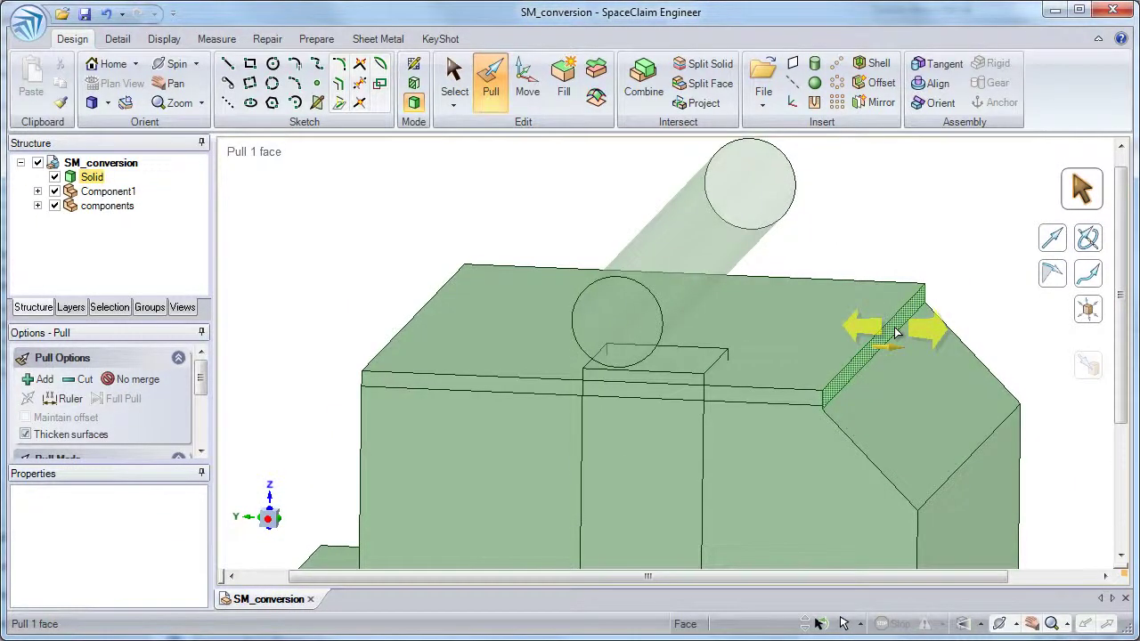
click(894, 329)
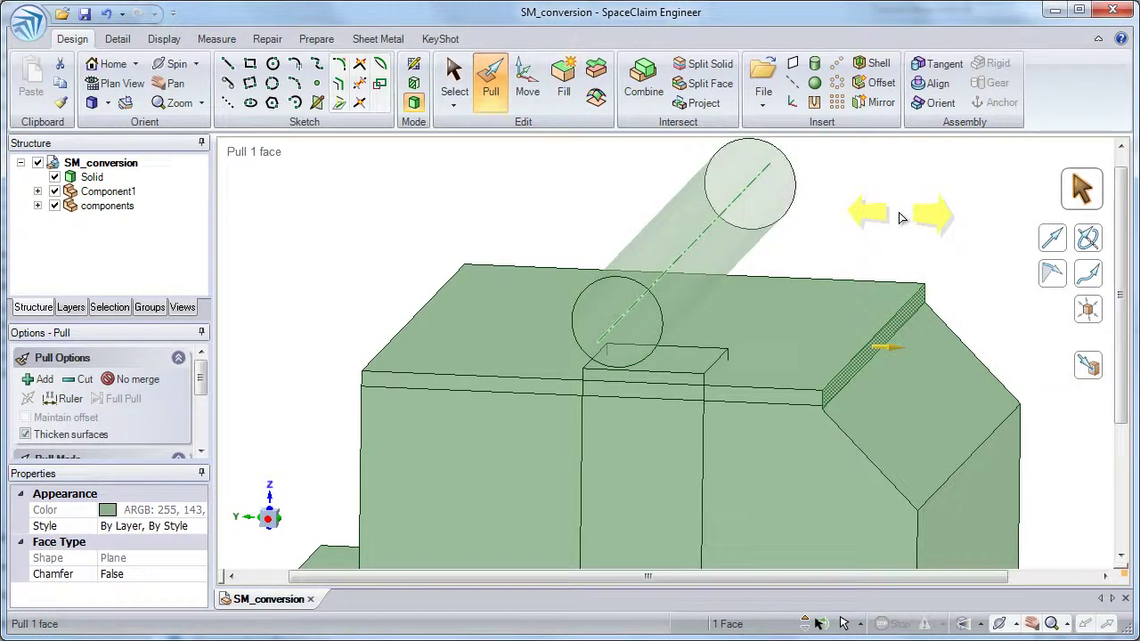
drag(897, 217, 861, 221)
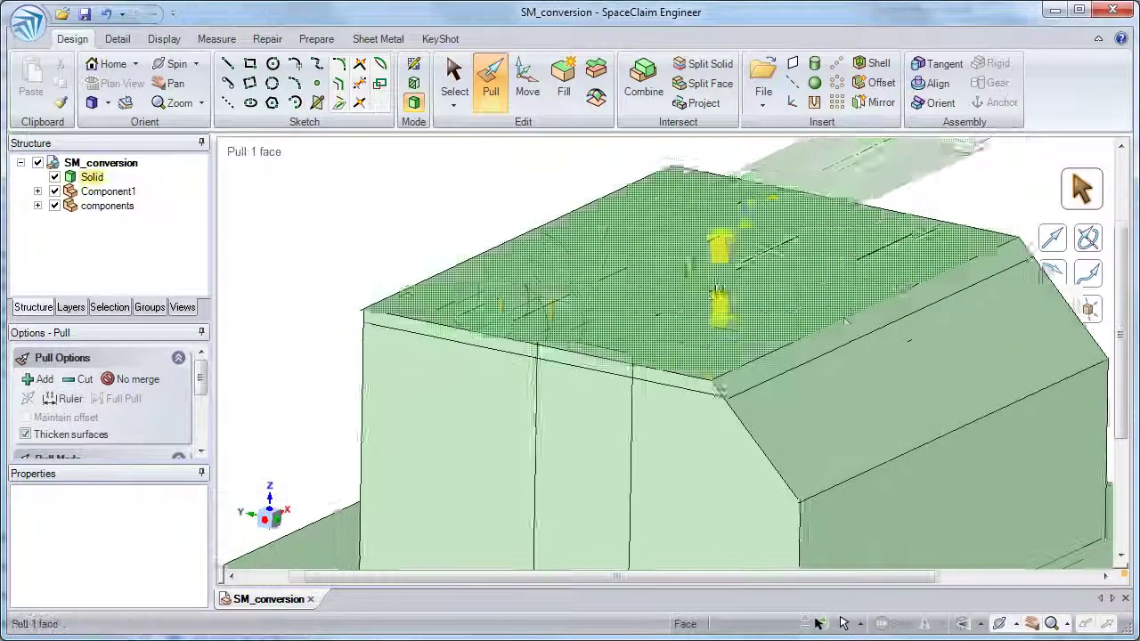
Cut a notch through the solid by pulling the outer face of Component1's rectangular block up to its opposite face with the Cut option
middle_drag(629, 366, 637, 350)
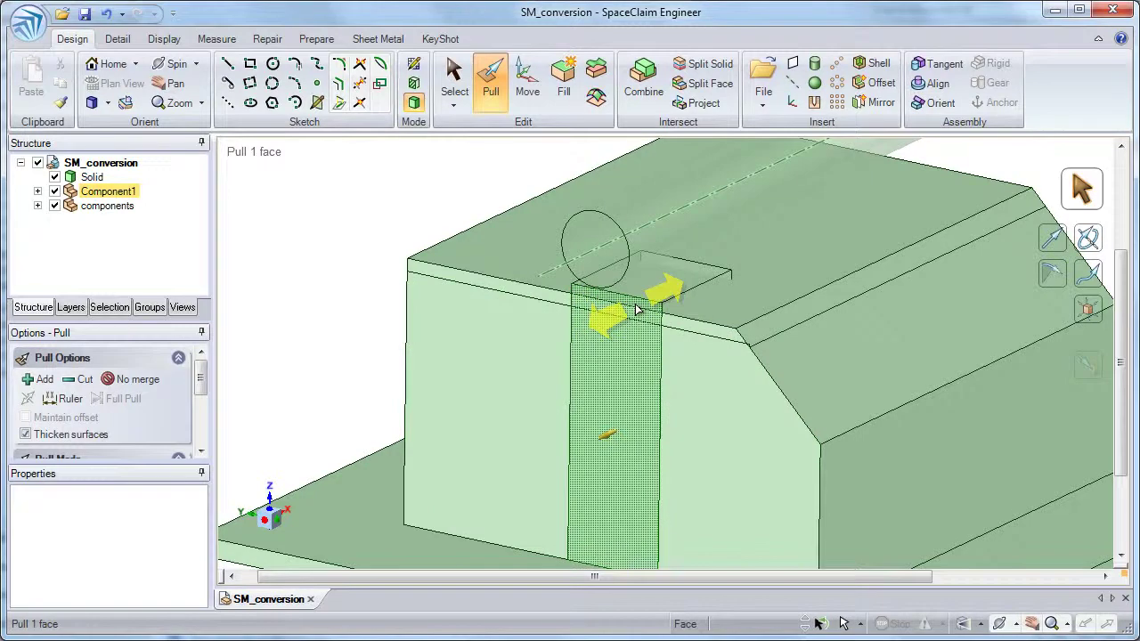
click(637, 308)
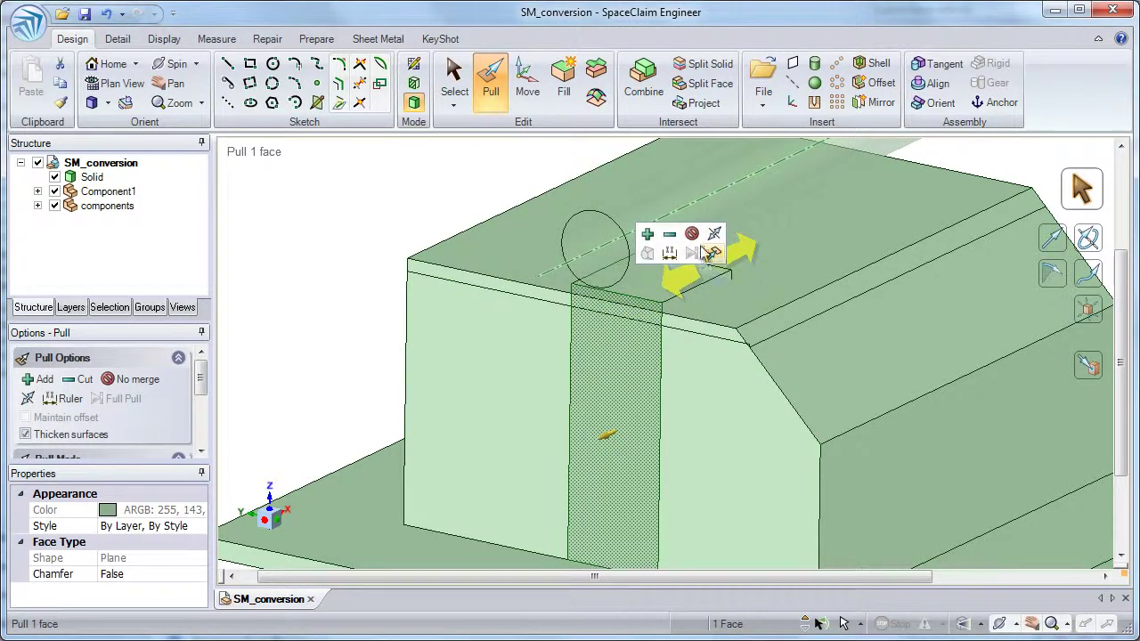
click(670, 236)
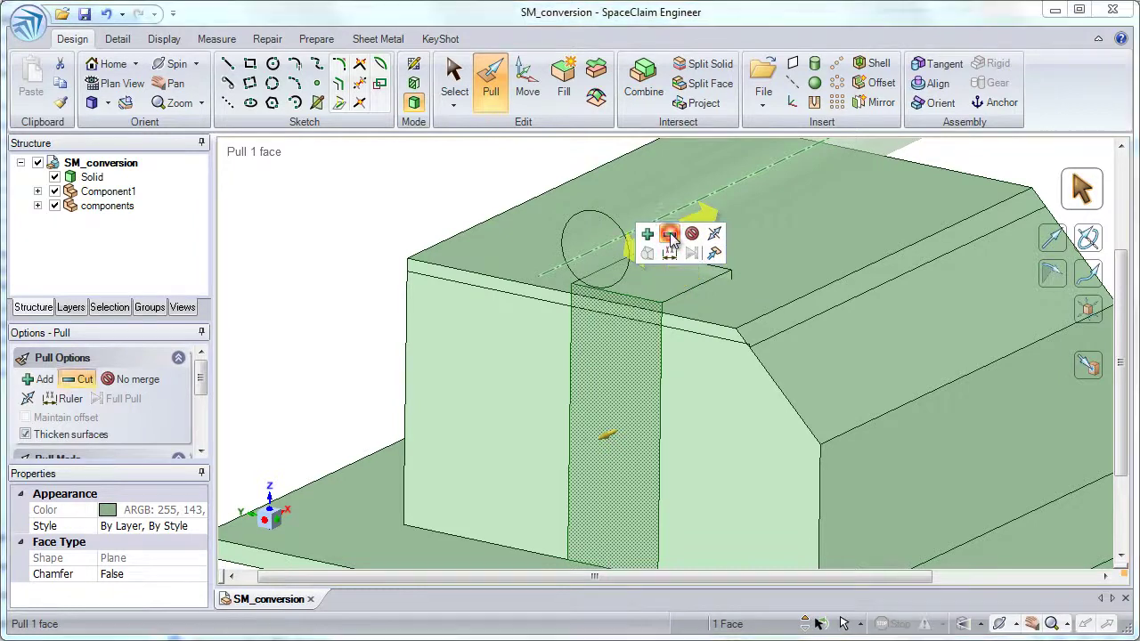
click(715, 255)
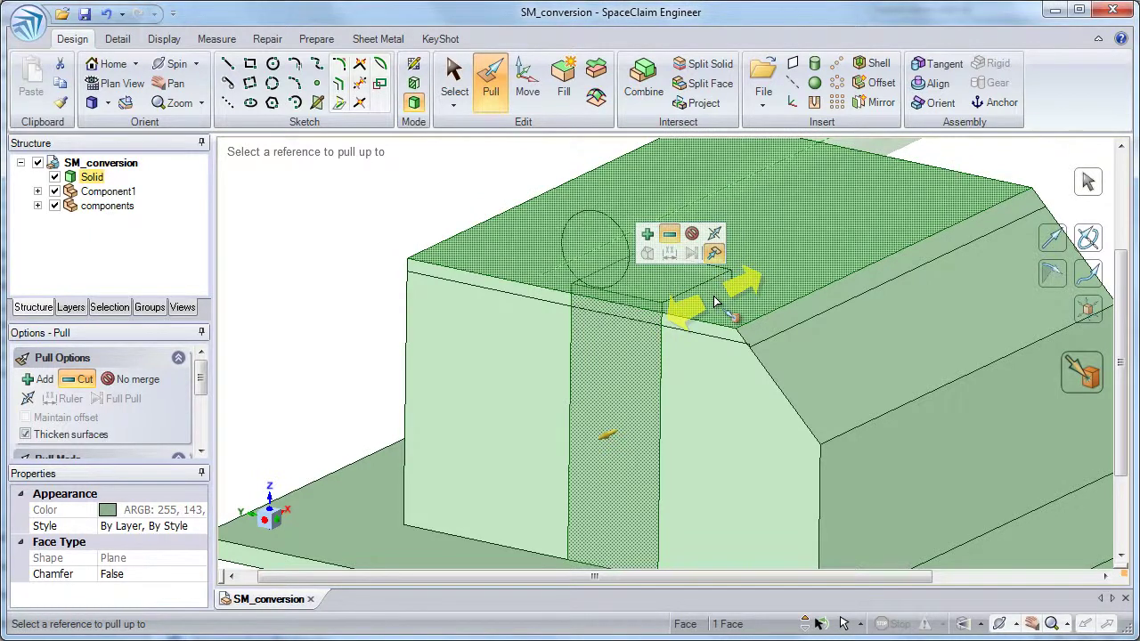
click(715, 303)
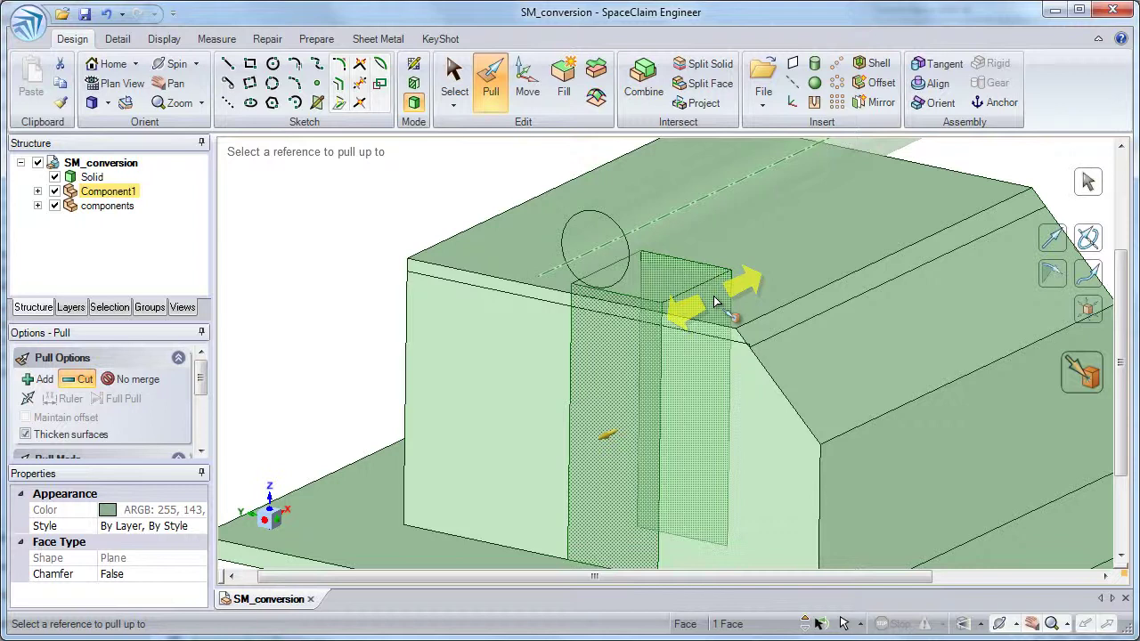
click(715, 302)
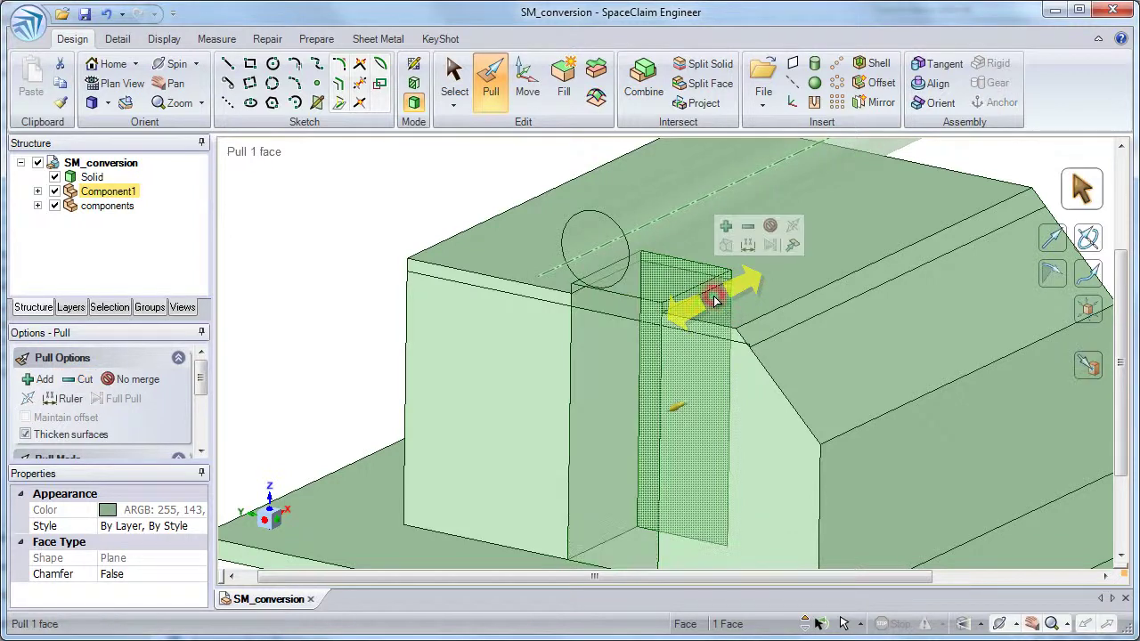
Hide Component1 and the components assembly, leaving only the notched solid displayed, and fit the view to it
click(54, 191)
click(55, 204)
click(351, 229)
key(z)
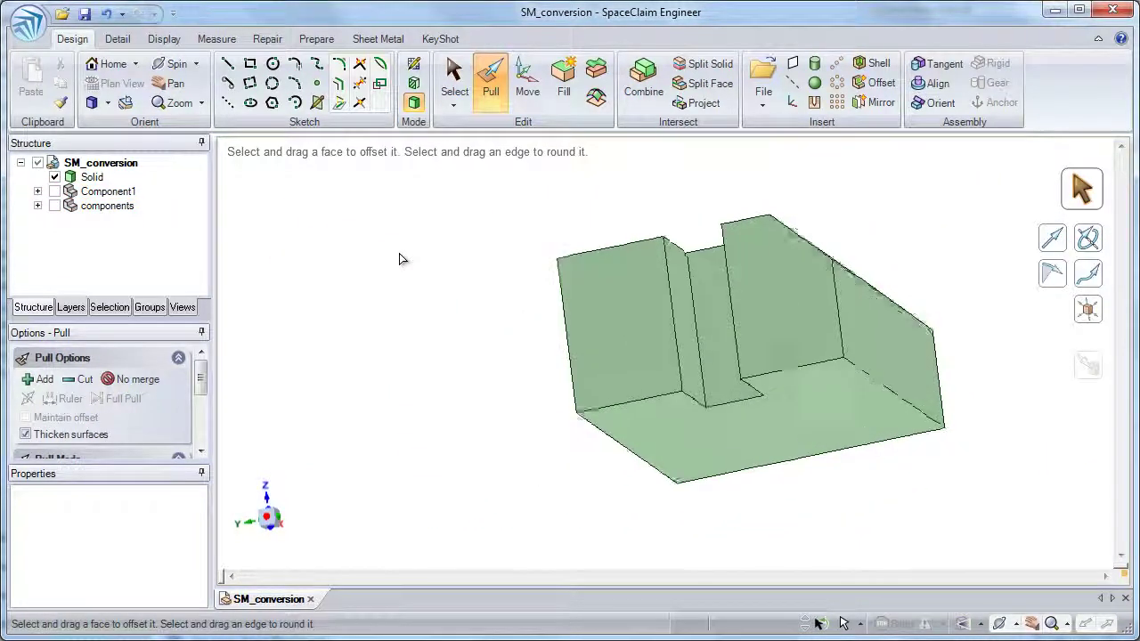
Shell the solid with a 0.039 in wall thickness, removing the bottom face
middle_drag(462, 318, 499, 334)
click(637, 377)
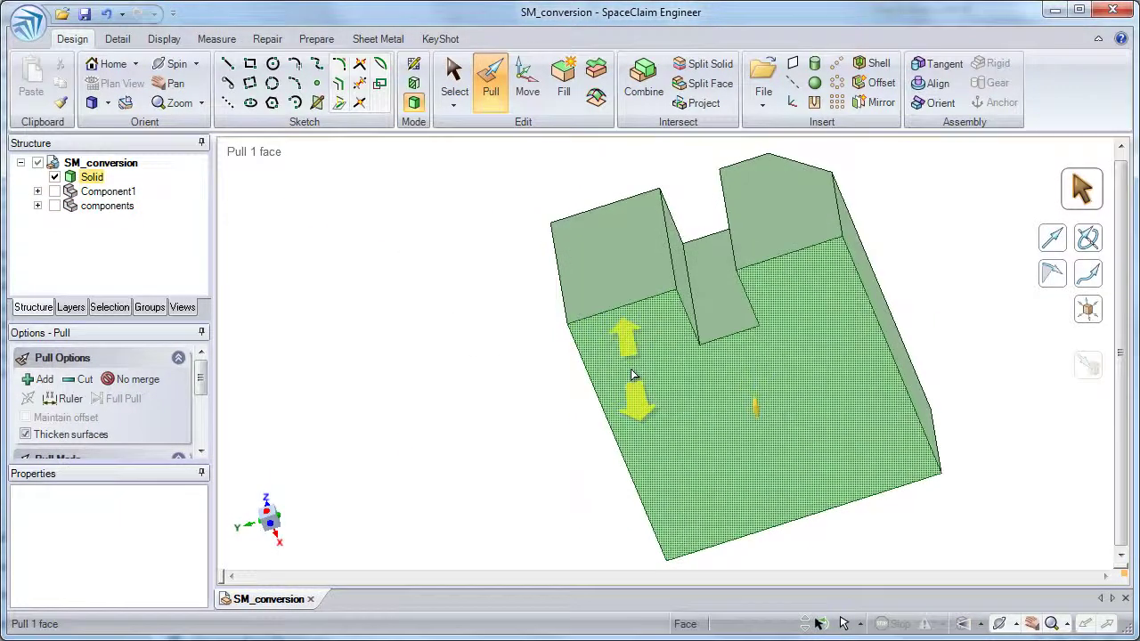
click(693, 390)
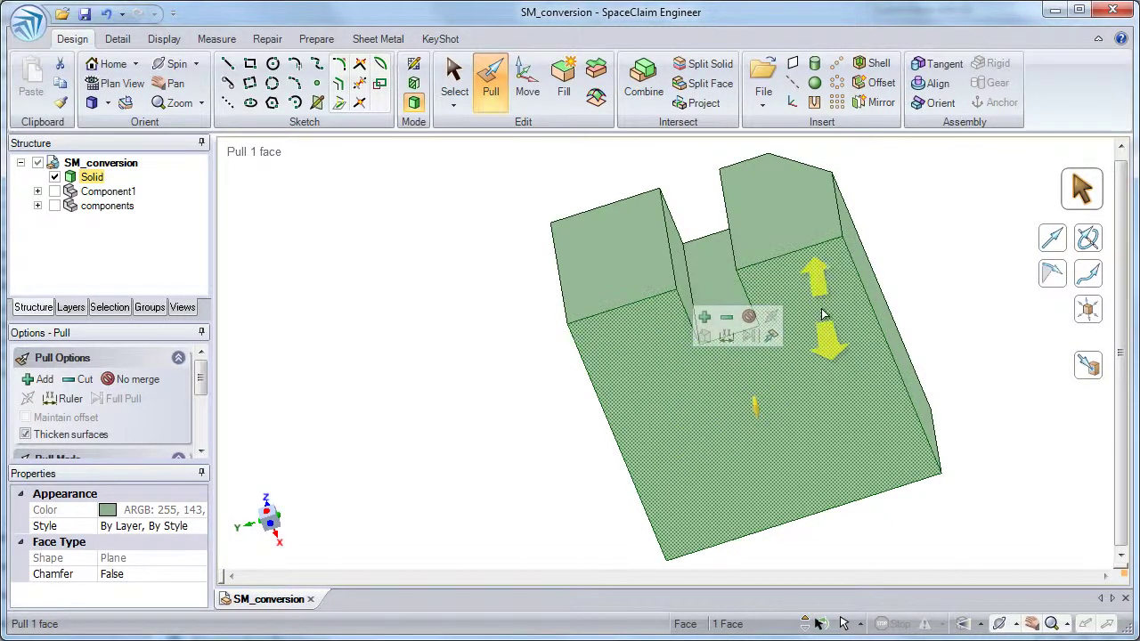
click(878, 66)
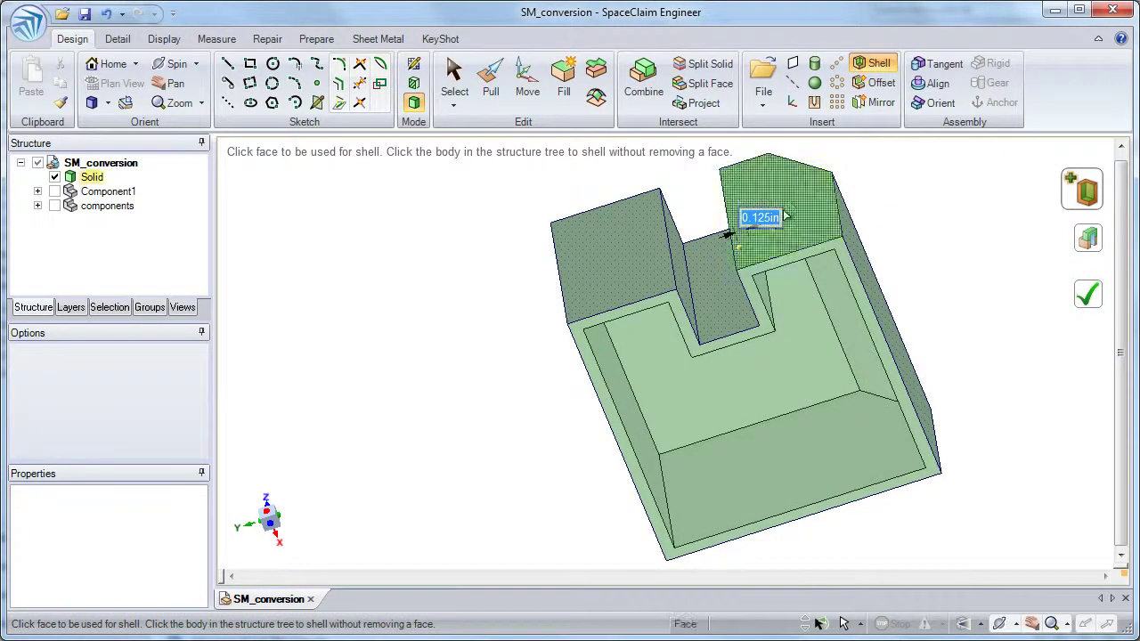
key(BackSpace)
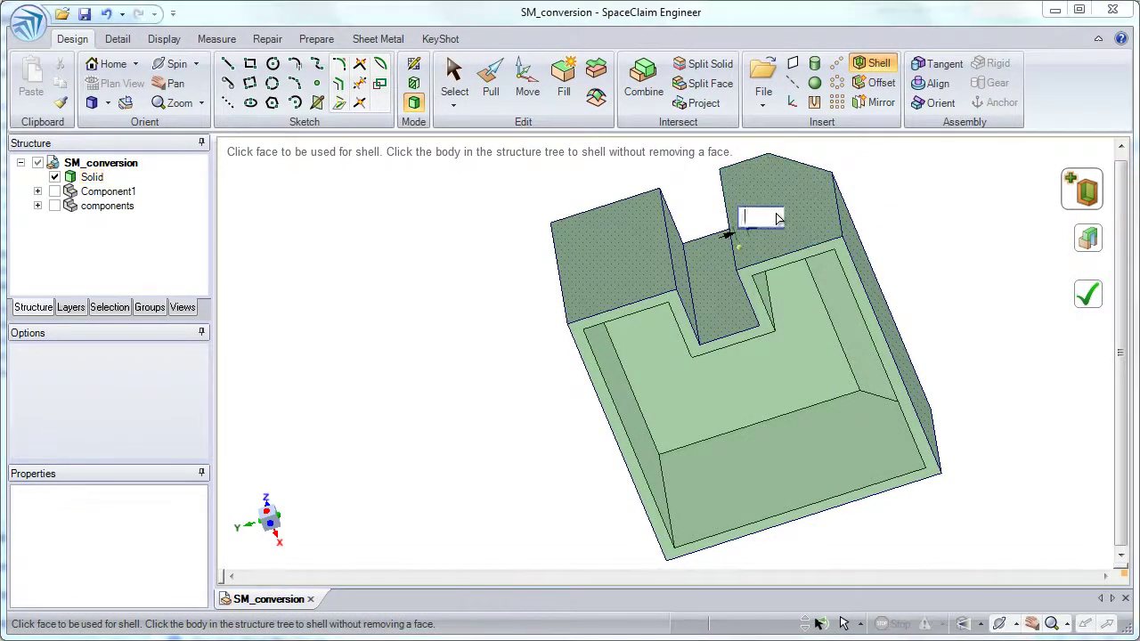
text(.039)
key(Return)
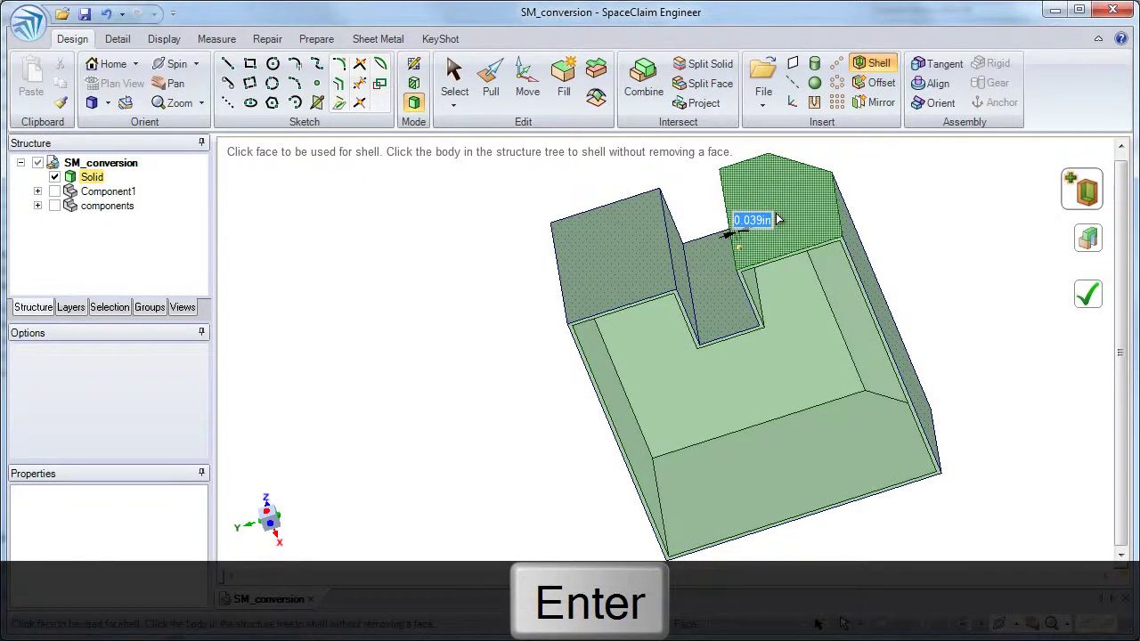
click(1085, 299)
key(h)
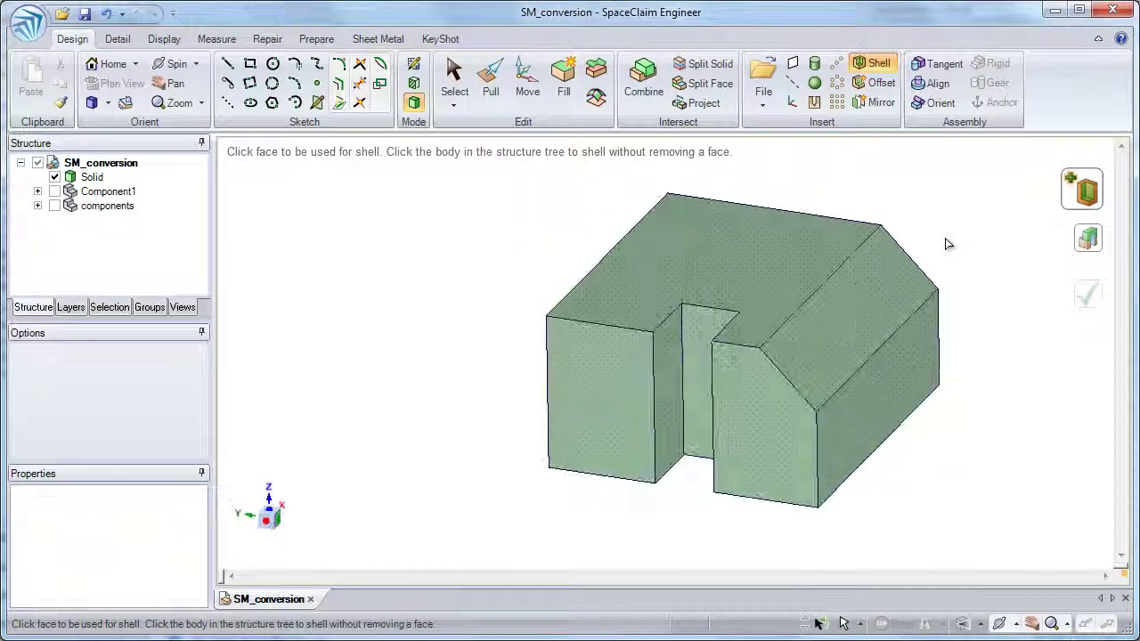
Convert the shelled solid to a sheet metal part
click(389, 42)
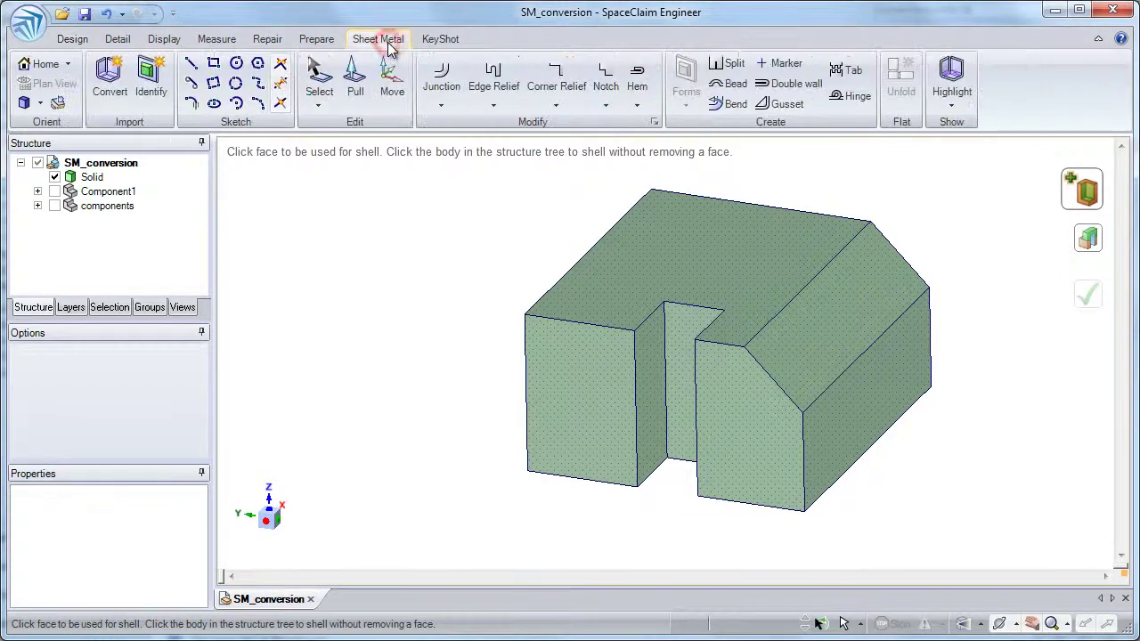
click(125, 87)
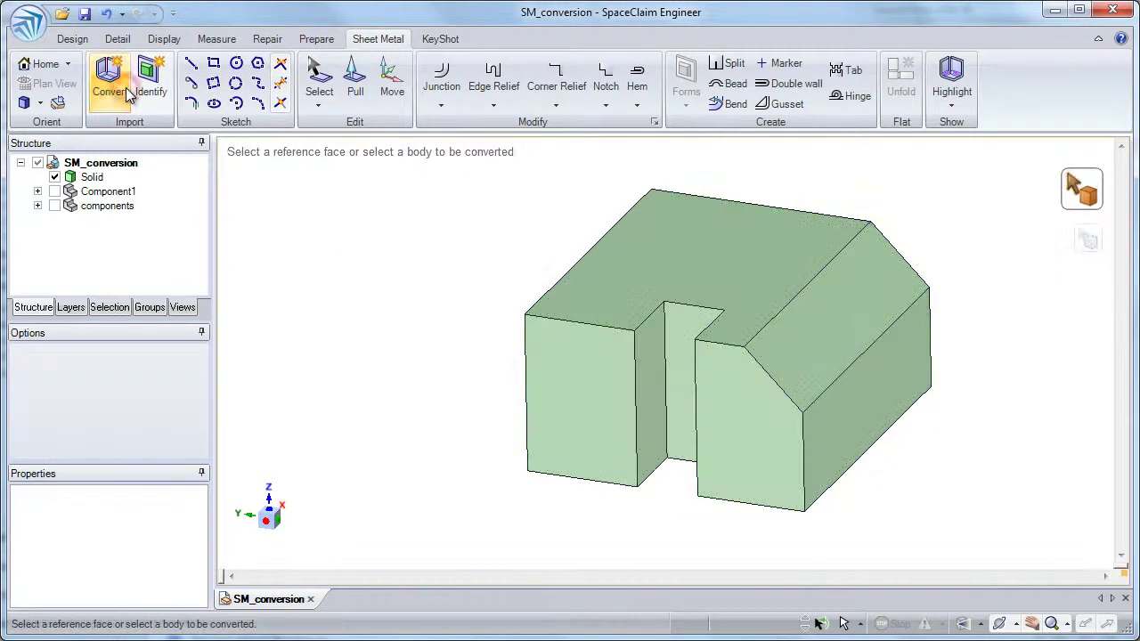
click(666, 297)
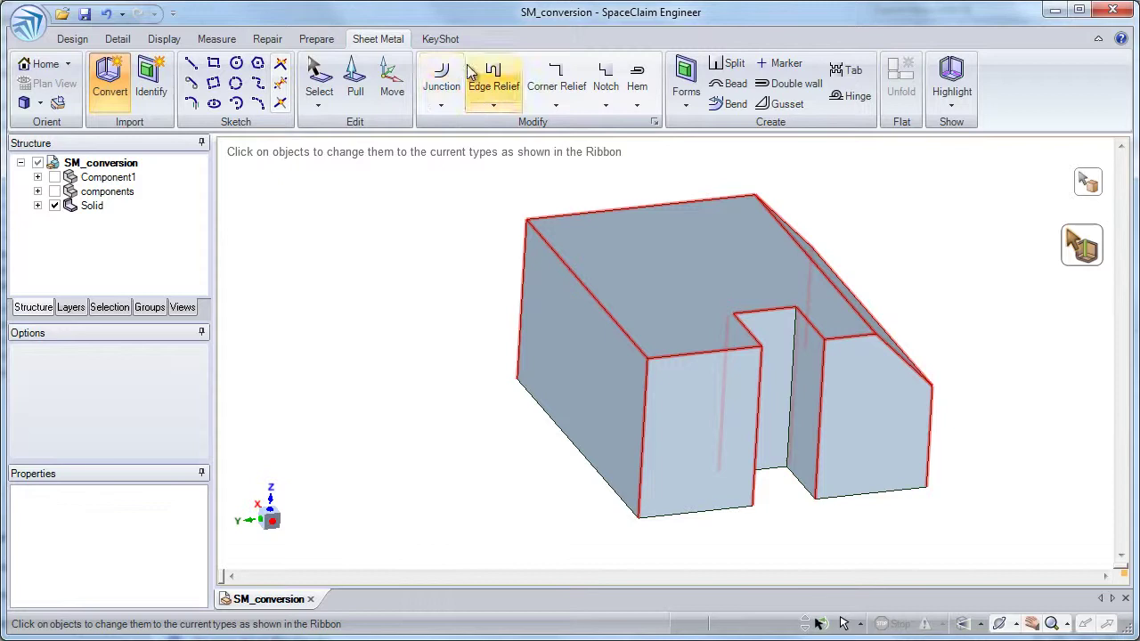
Convert the top face's two long side edges and the lower edge of the sloped face to bends
click(453, 114)
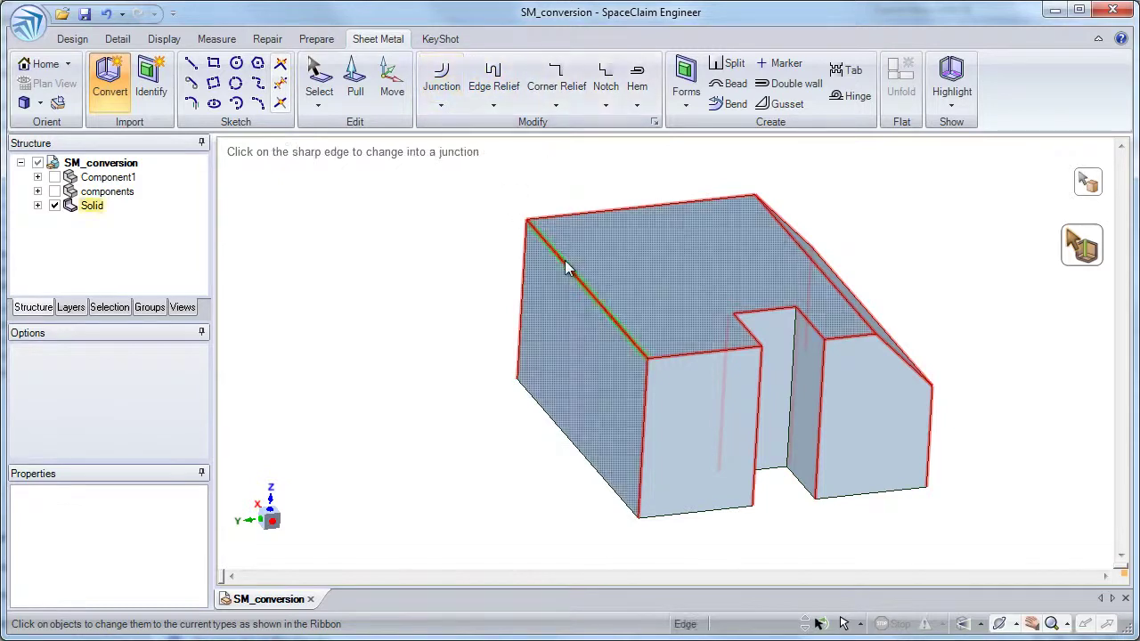
click(567, 263)
middle_drag(568, 266, 767, 281)
click(786, 281)
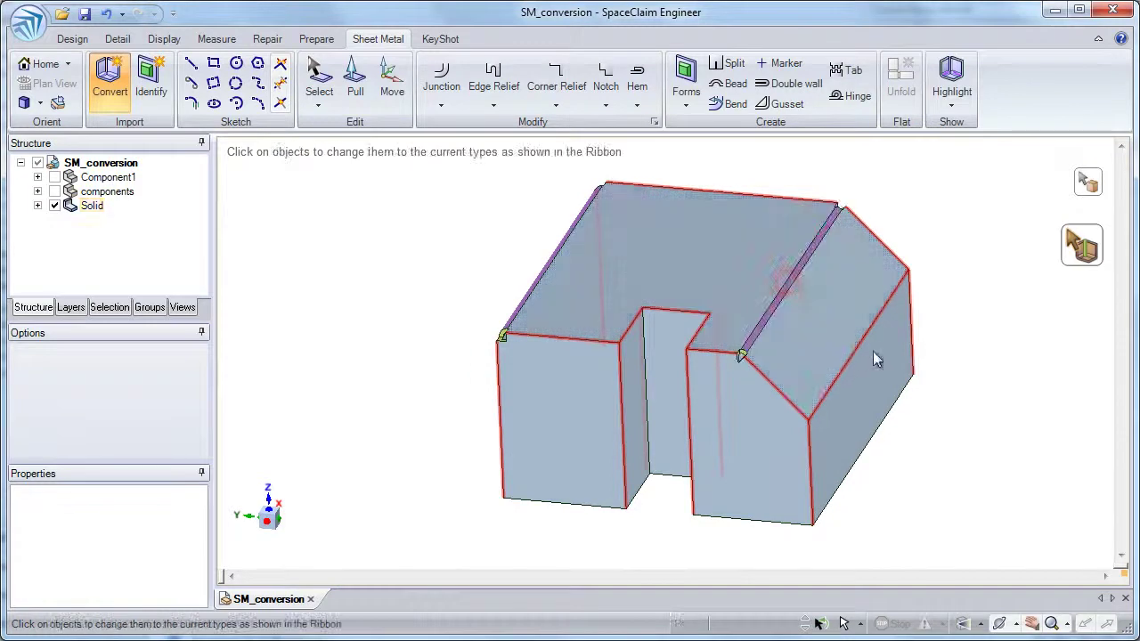
click(861, 346)
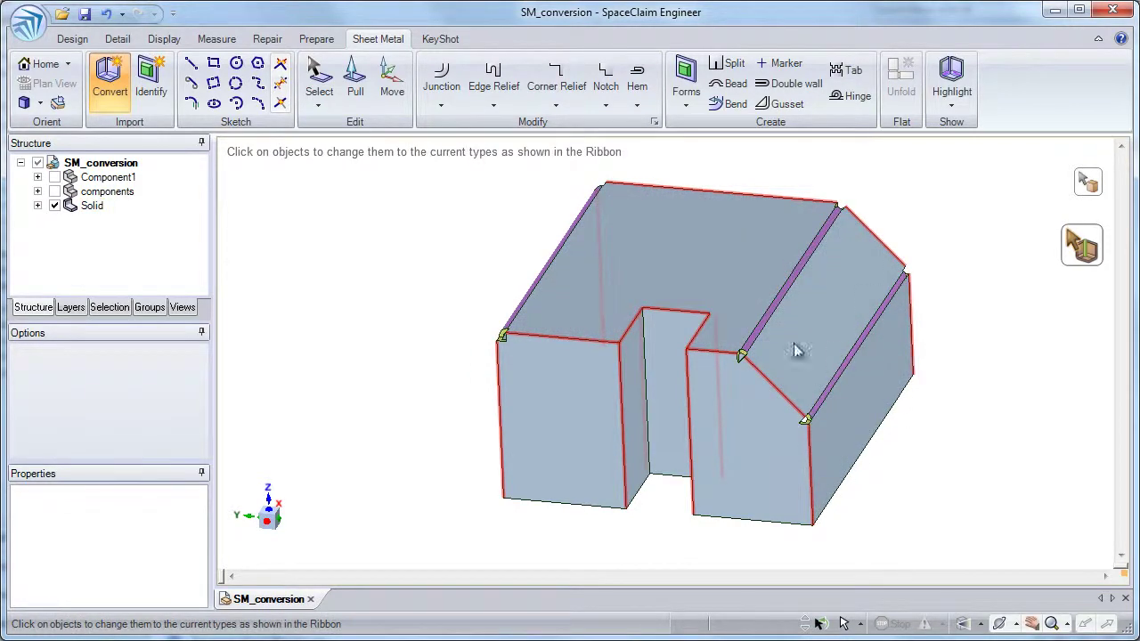
Convert the notch's inner vertical edge farther from the sloped face and the rear edge of the top face to bends
click(641, 340)
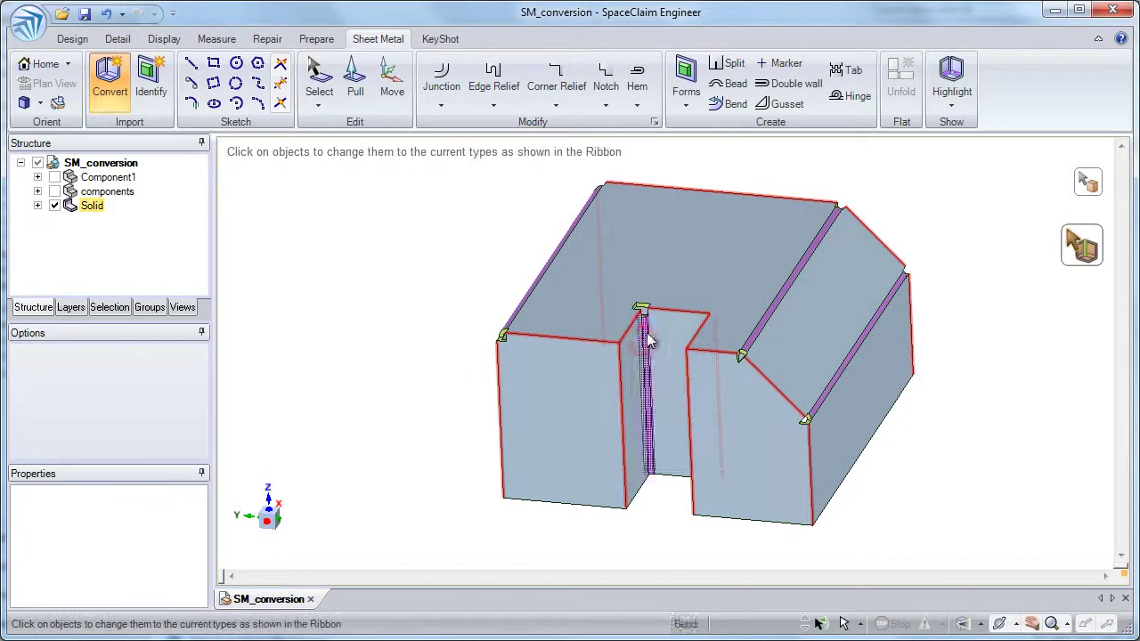
middle_drag(718, 243, 806, 291)
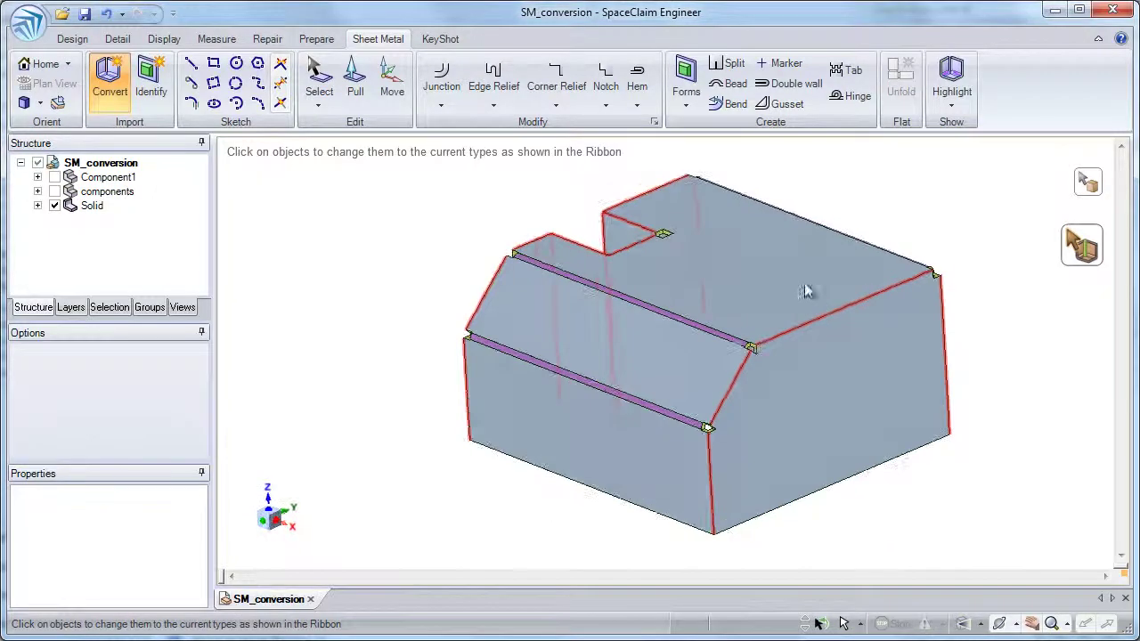
click(816, 318)
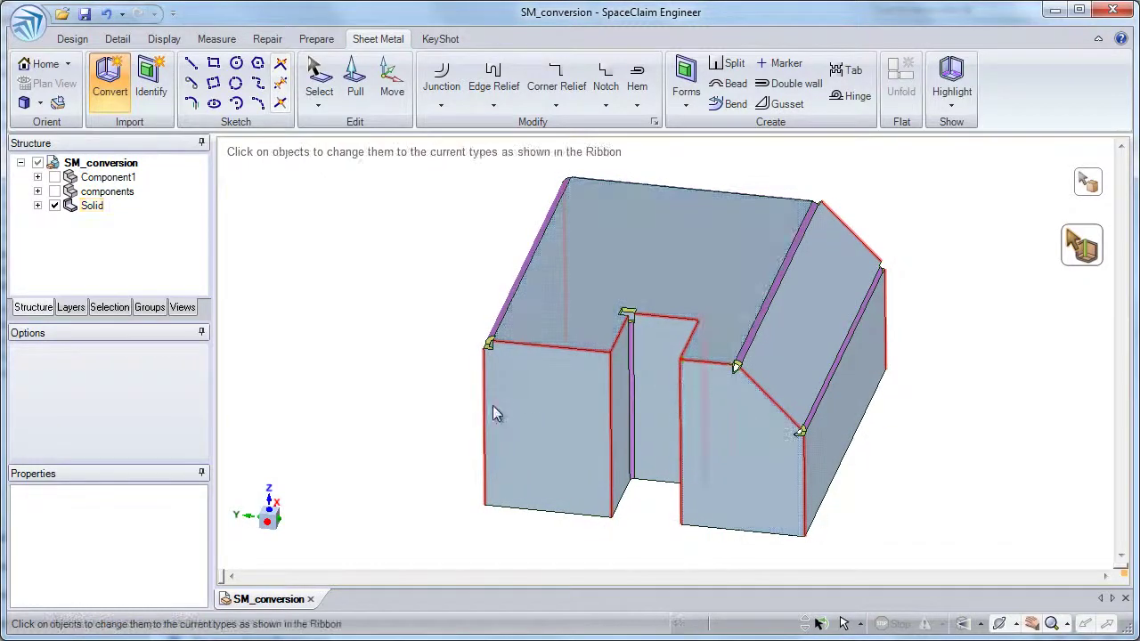
Convert the four front vertical edges, at the enclosure's two outer corners and both sides of the notch opening, to bends
click(486, 403)
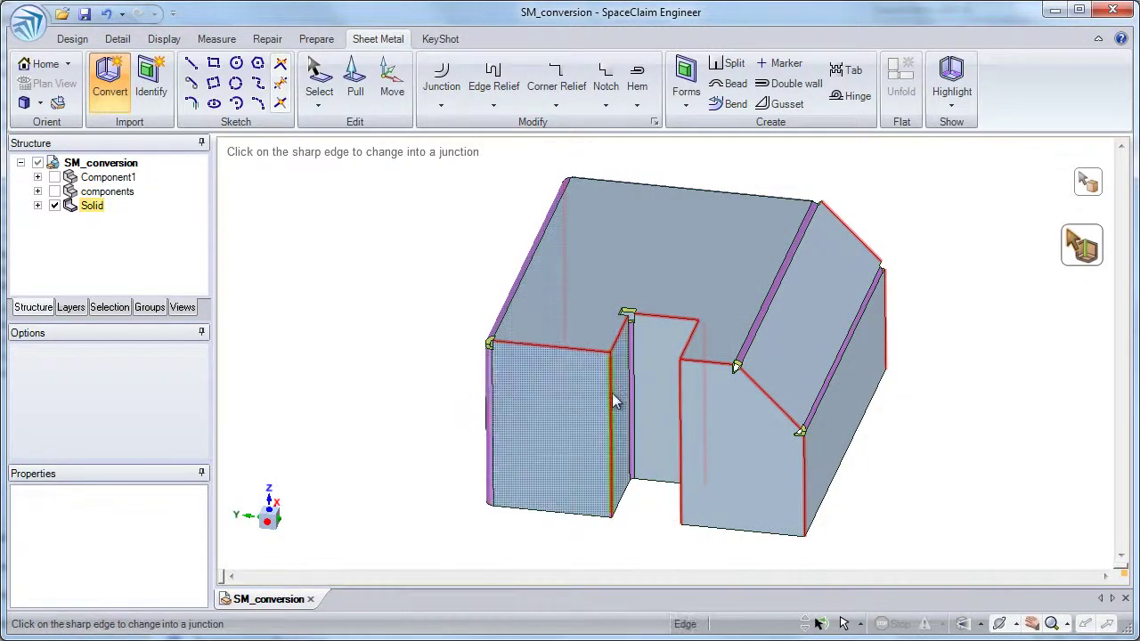
click(613, 398)
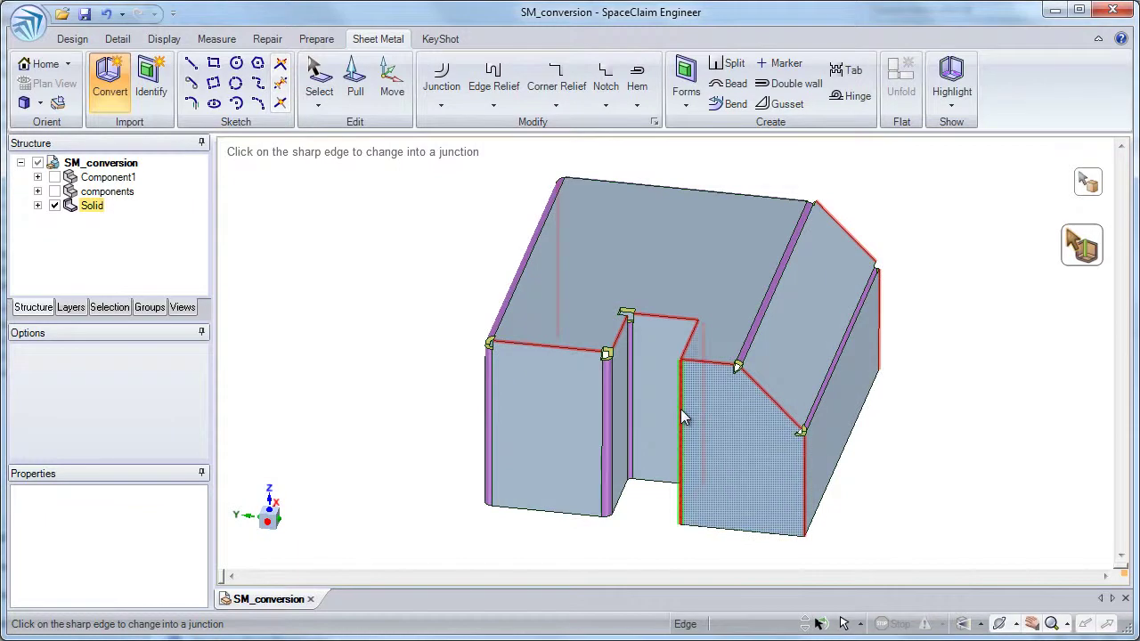
click(680, 411)
click(805, 475)
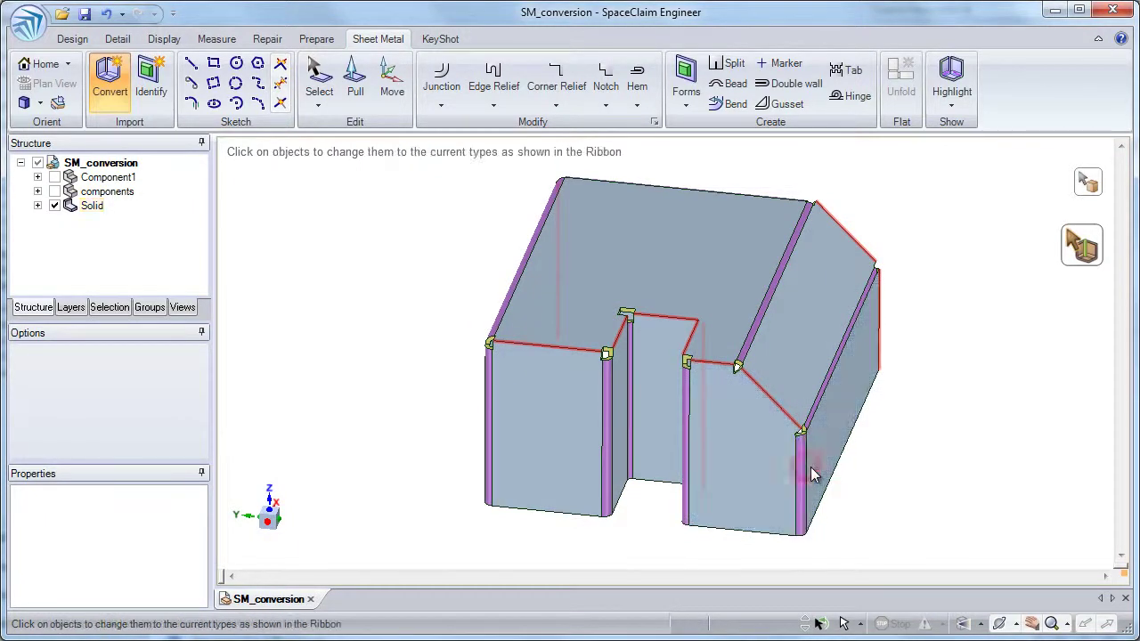
Try to convert the front top edge beside the notch to a No overlap junction
click(441, 105)
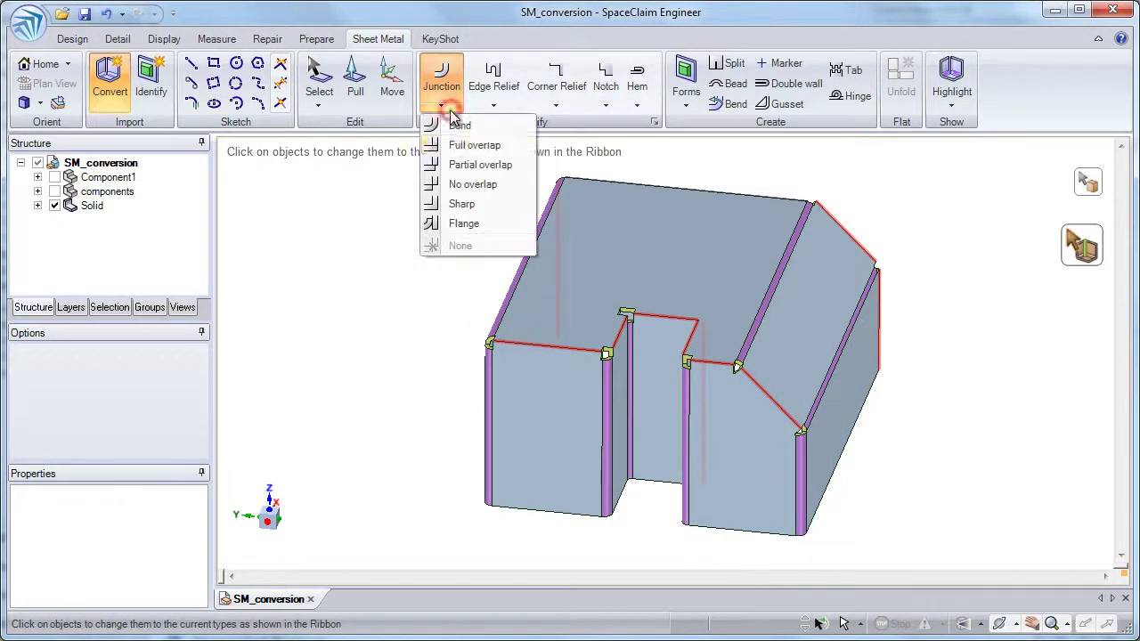
click(474, 185)
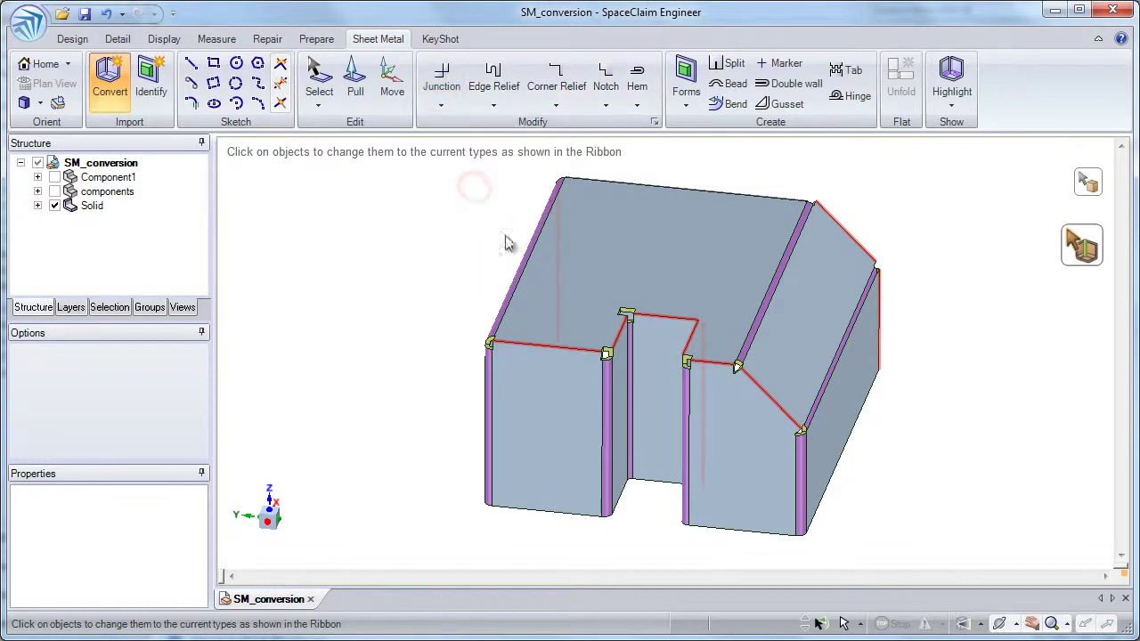
click(554, 351)
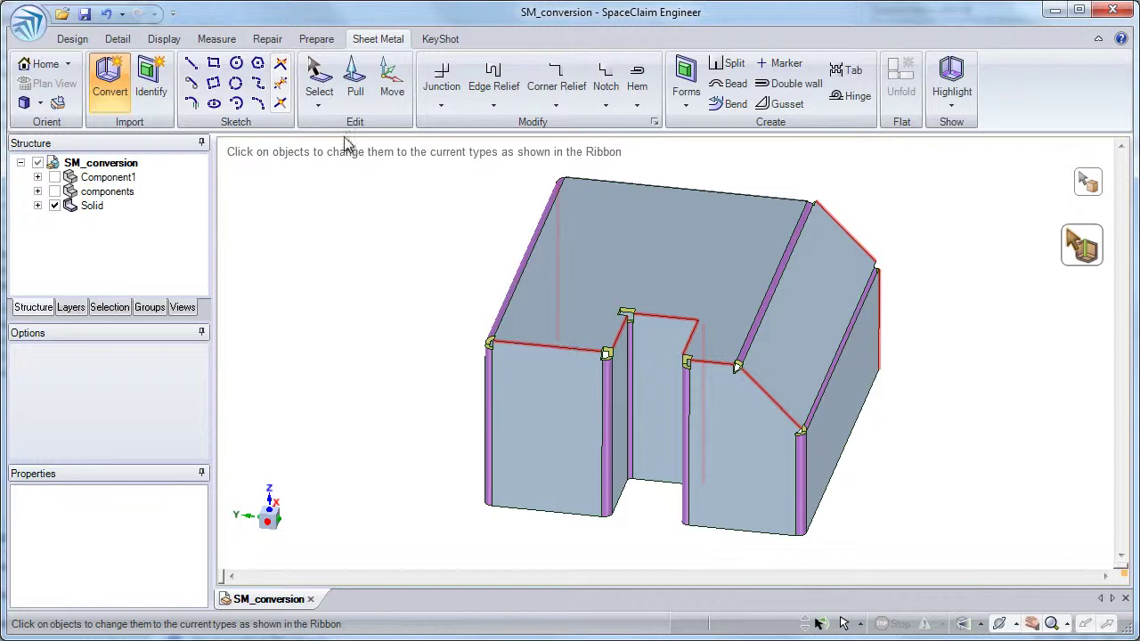
Select all hard sheet metal edges of the solid together and change them to No overlap junctions
click(322, 89)
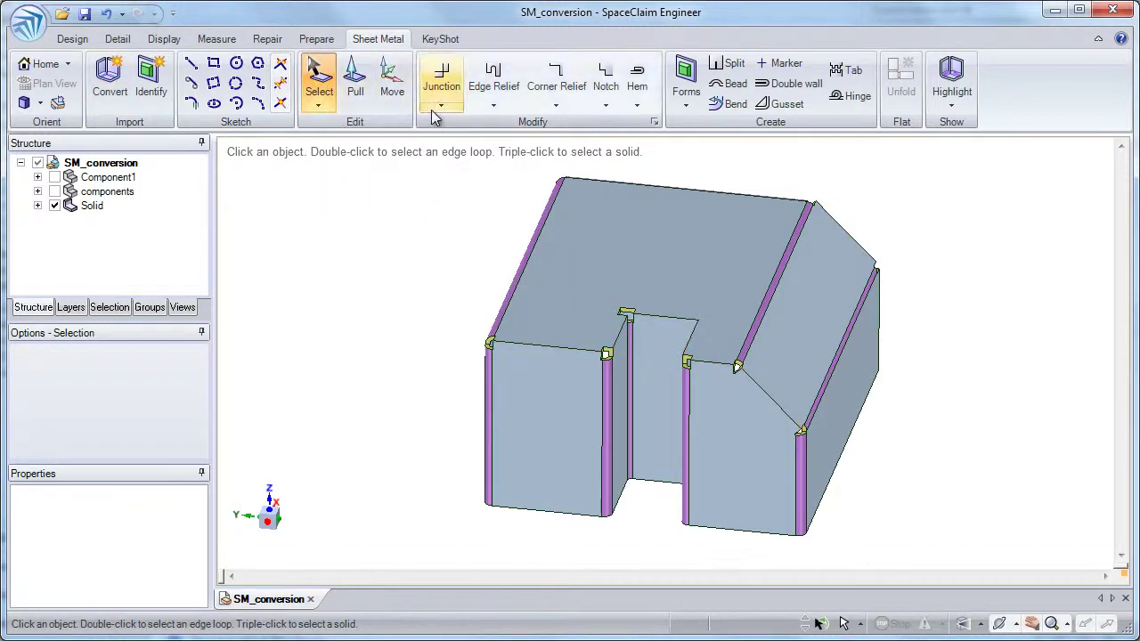
triple_click(600, 259)
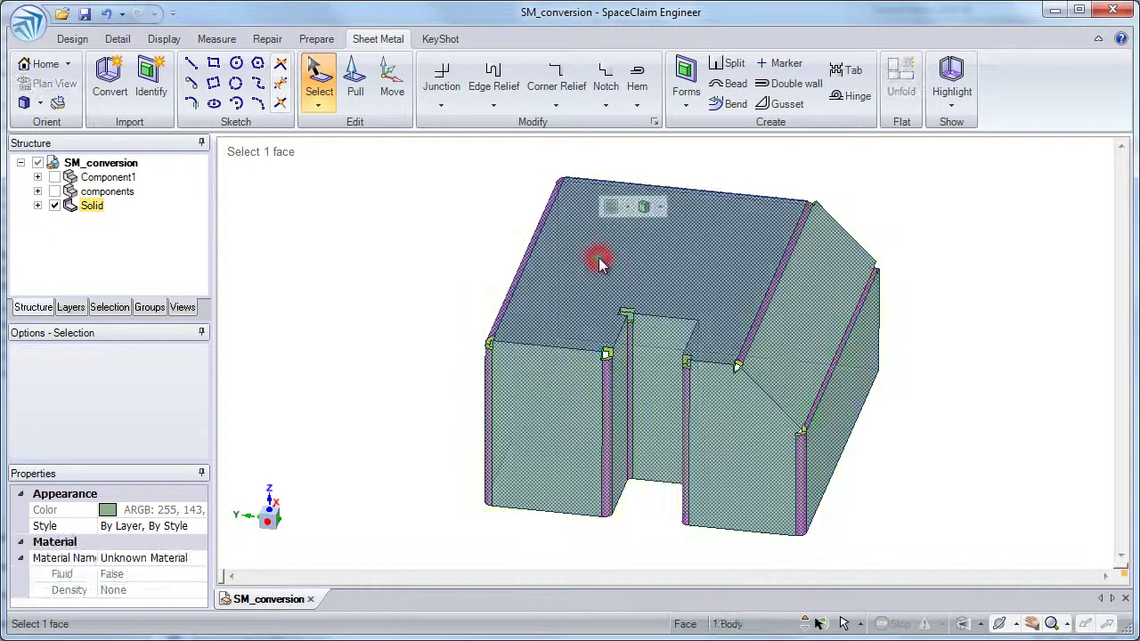
click(38, 204)
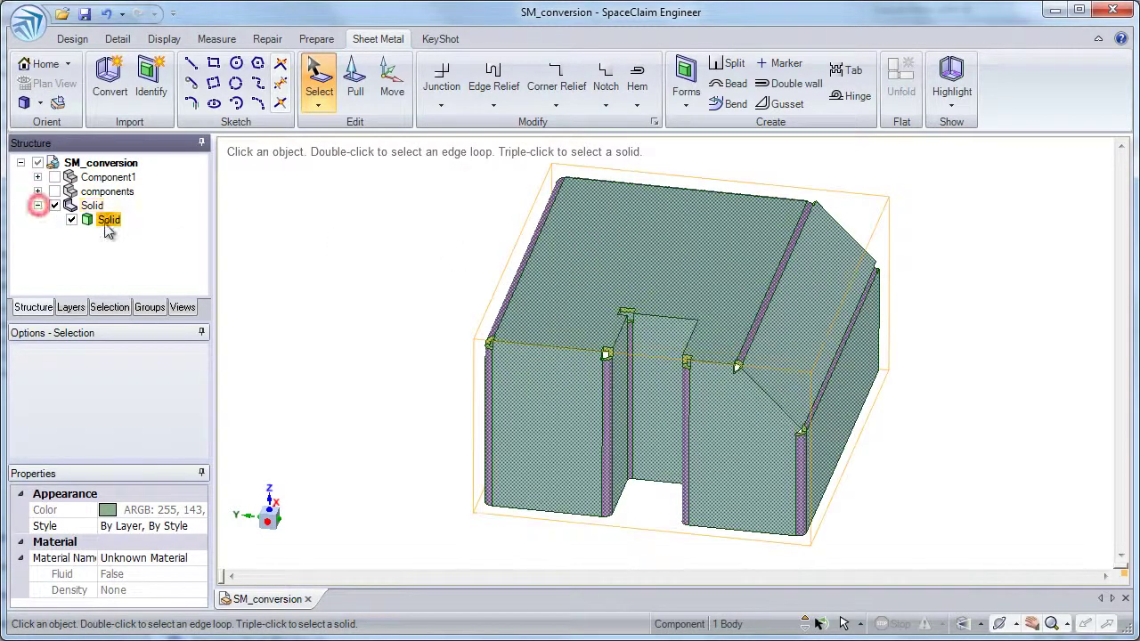
click(110, 221)
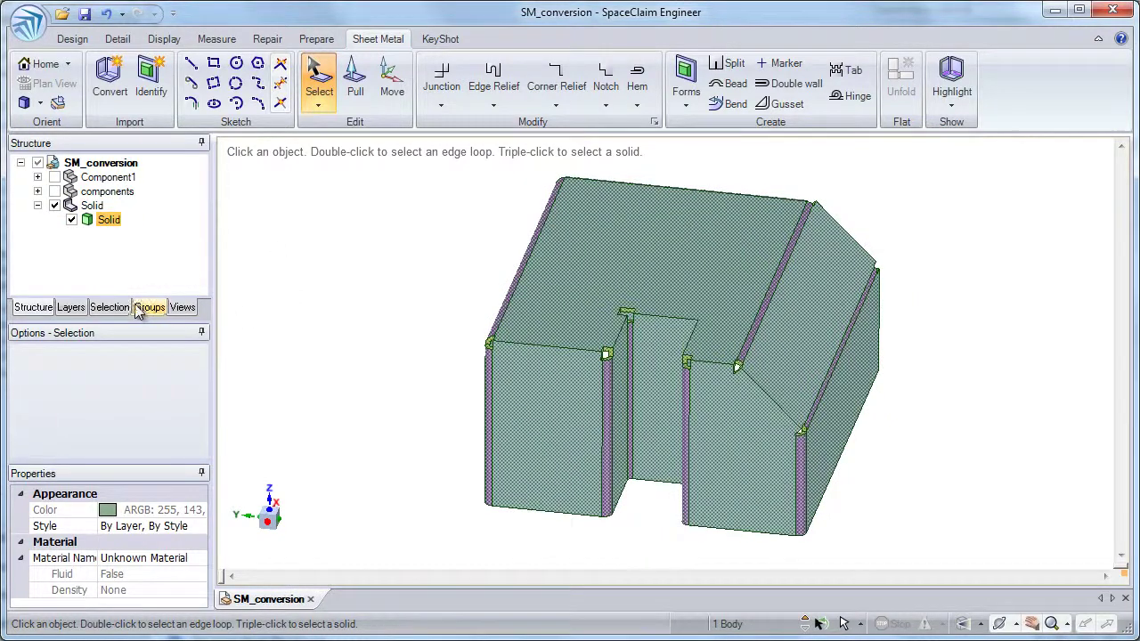
click(107, 308)
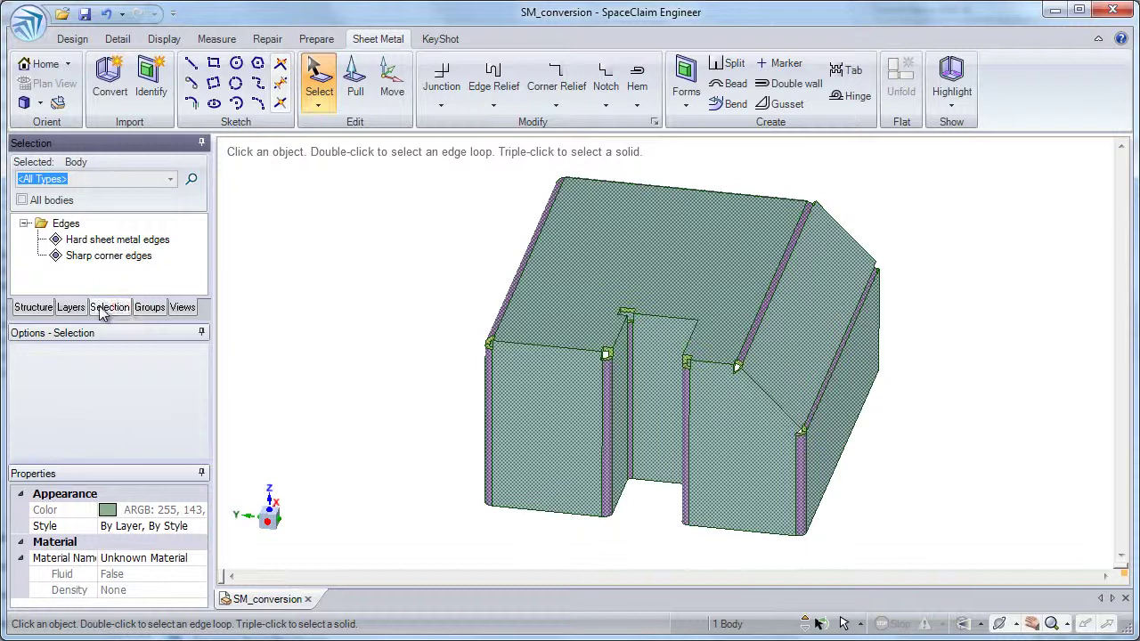
click(107, 241)
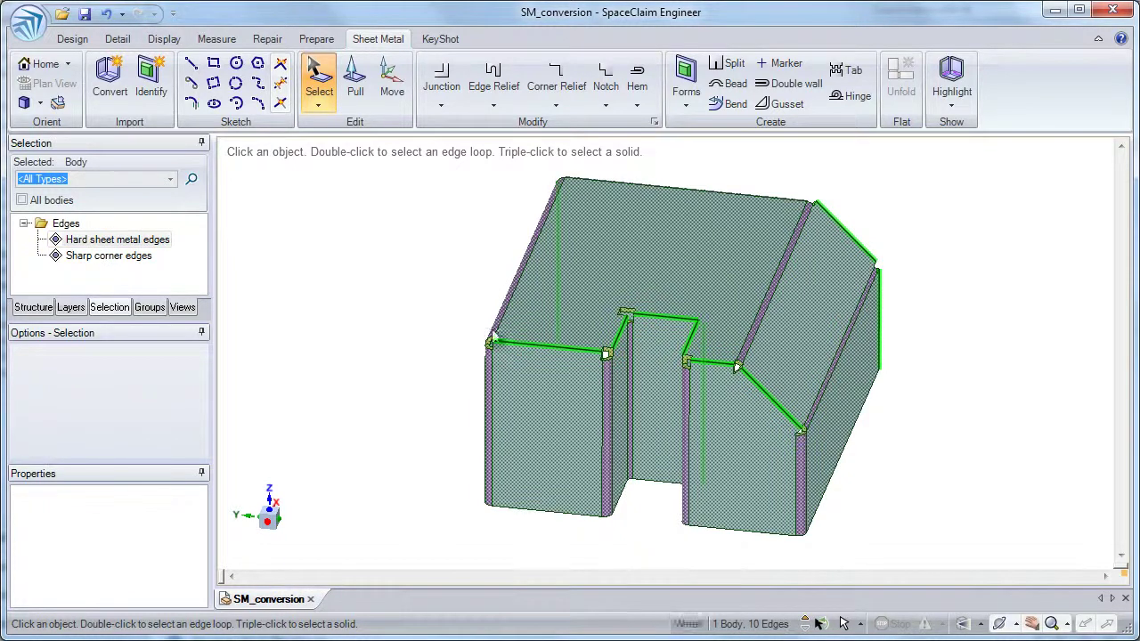
click(441, 102)
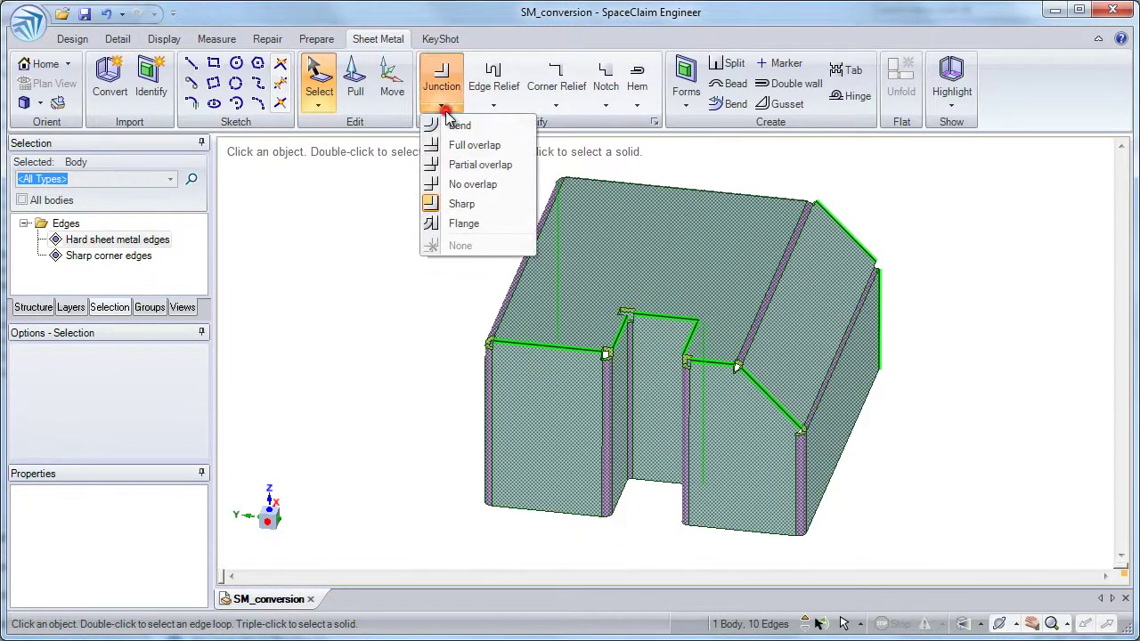
click(474, 185)
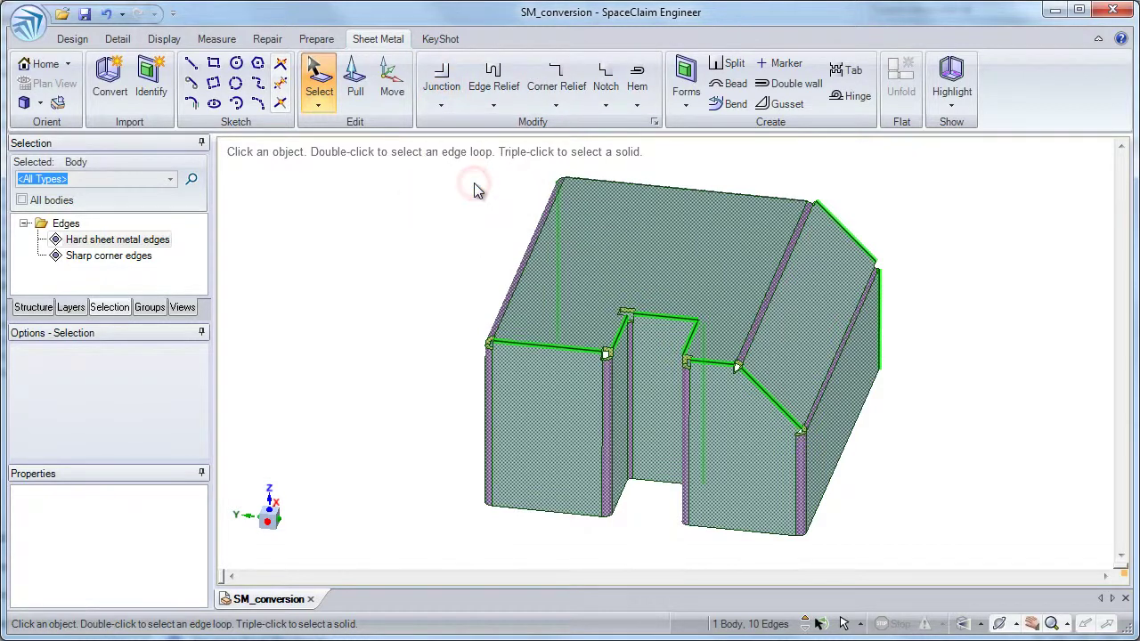
click(457, 196)
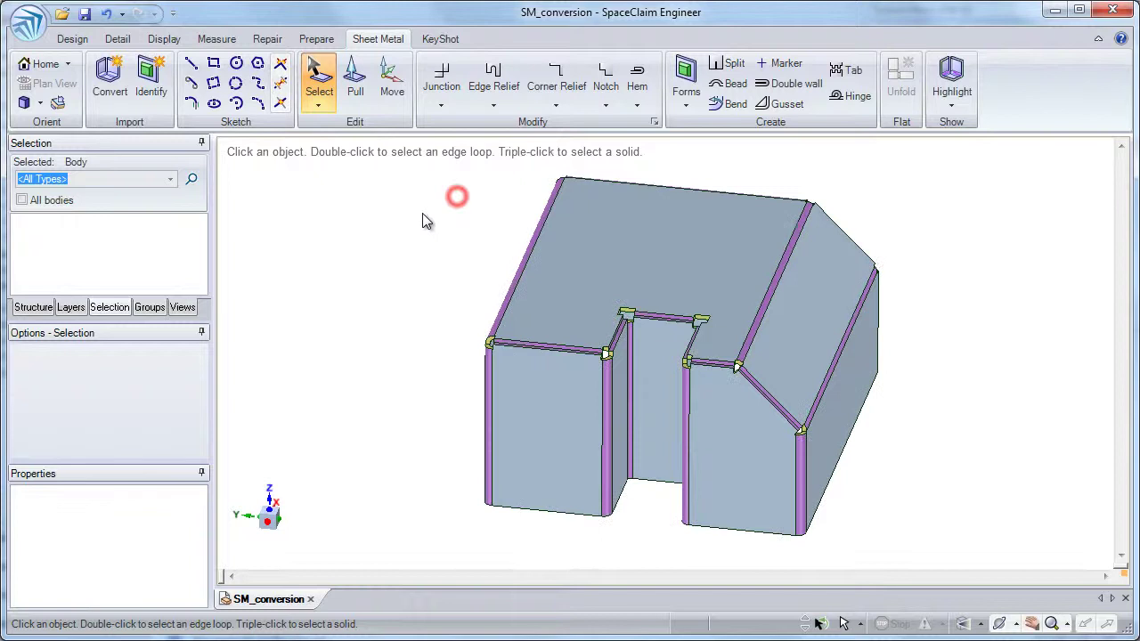
Unfold the sheet metal part into a flat pattern using its large top face as the base
scroll(416, 215, up, 3)
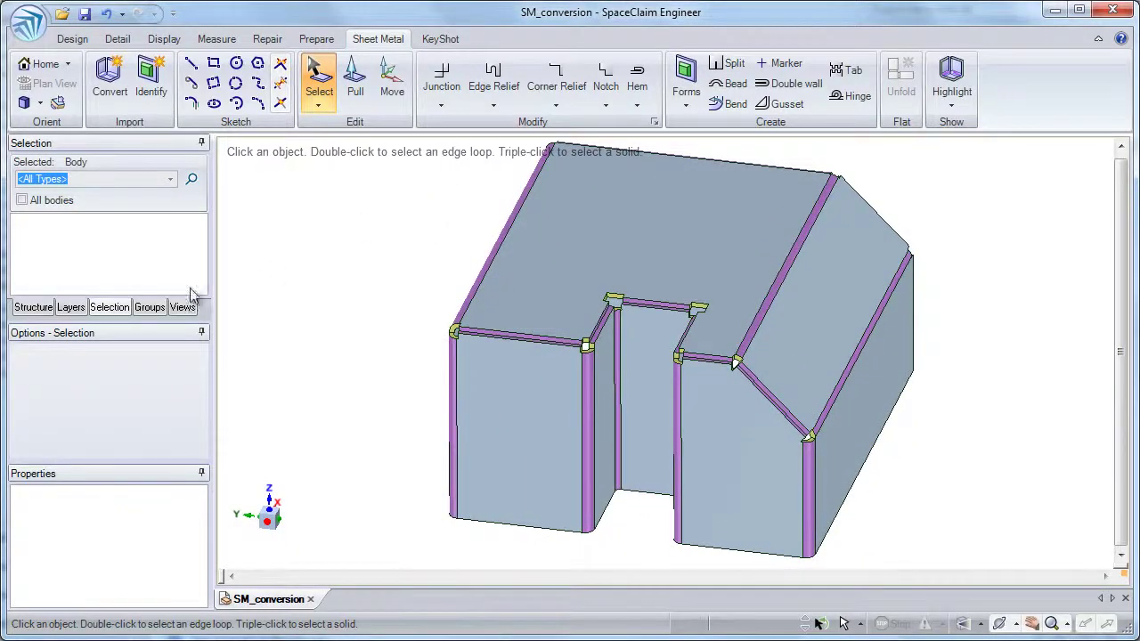
click(35, 308)
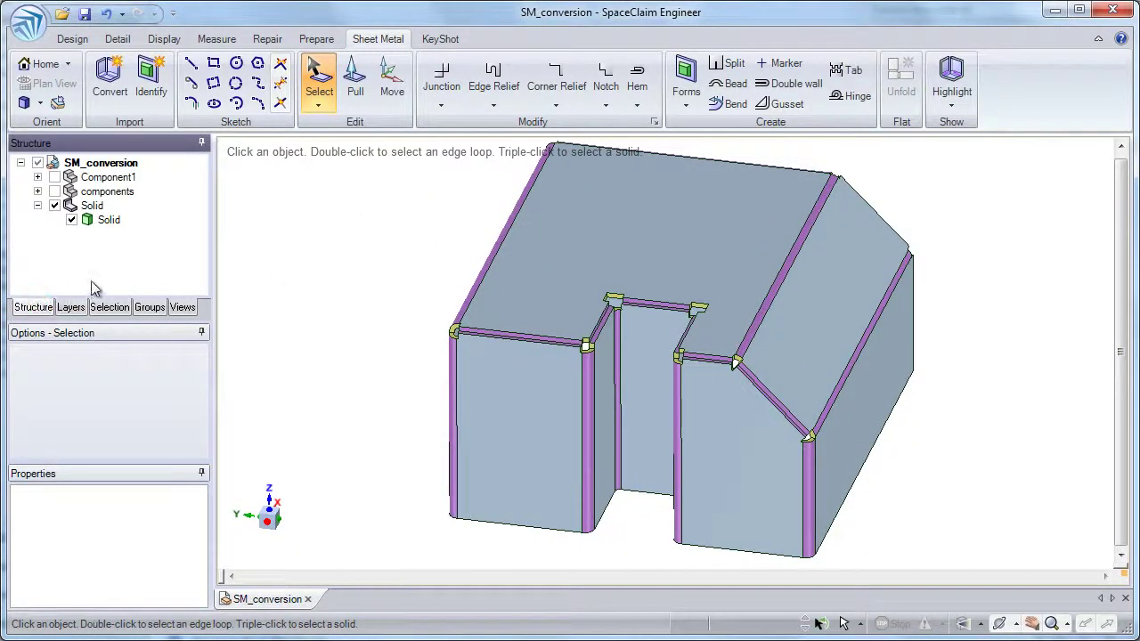
click(112, 224)
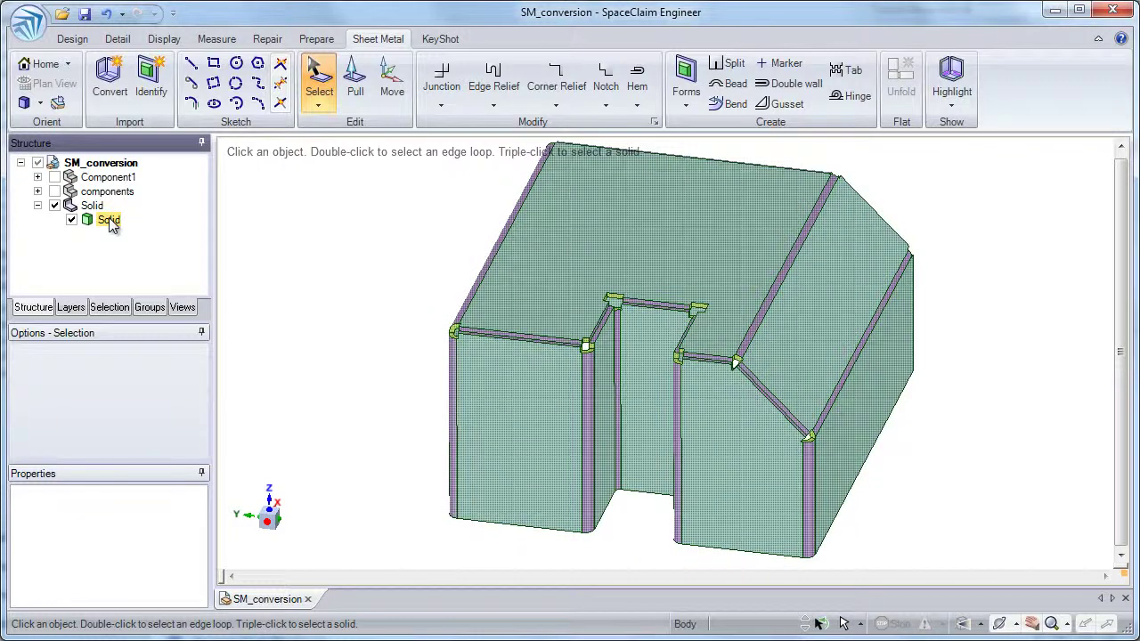
click(285, 221)
key(h)
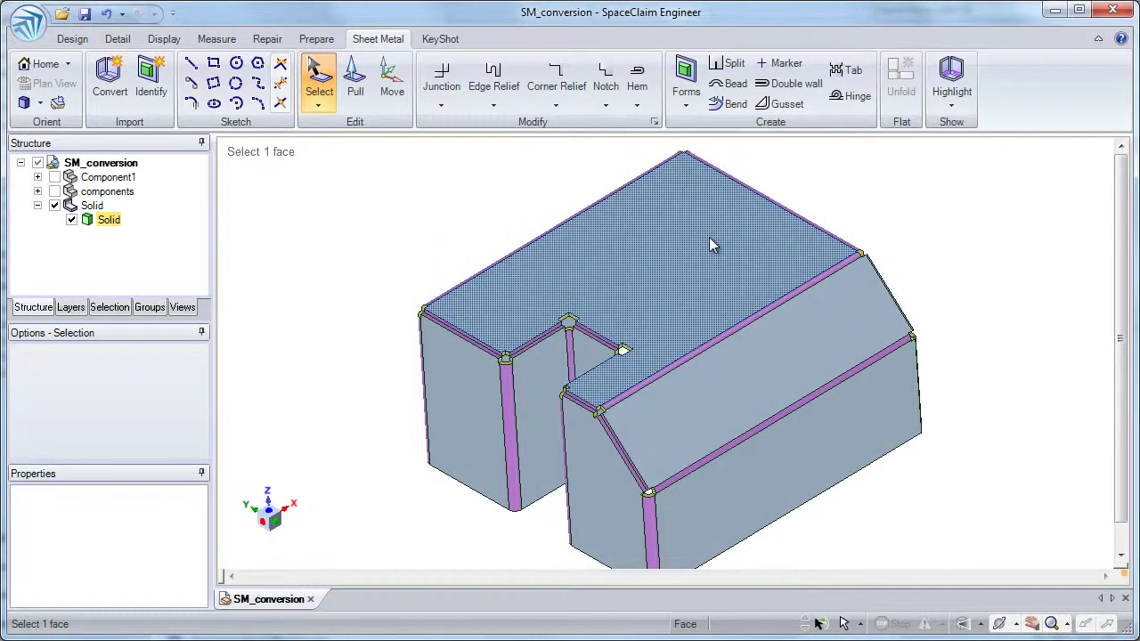
click(710, 239)
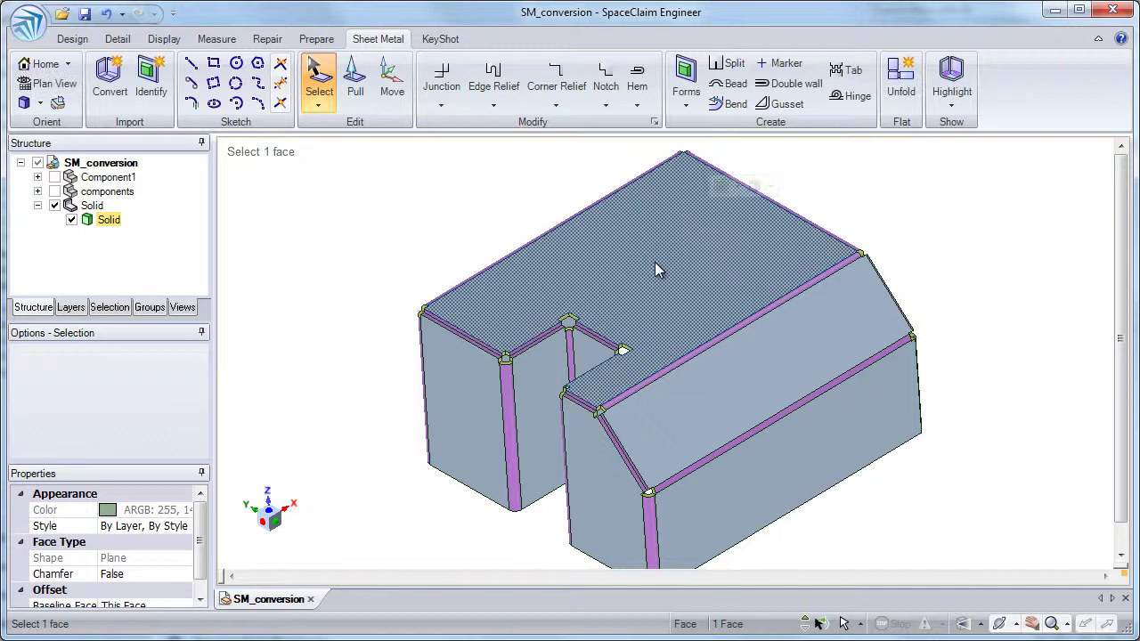
click(902, 82)
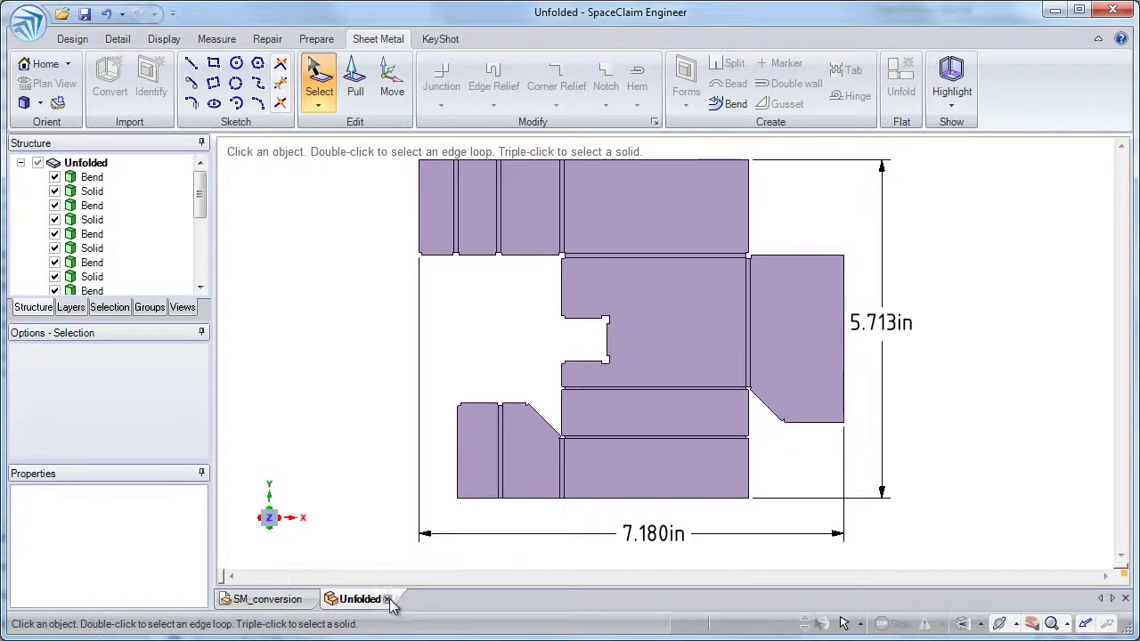
Close the Unfolded flat pattern window and return to the SM_conversion design
mouse_move(390, 604)
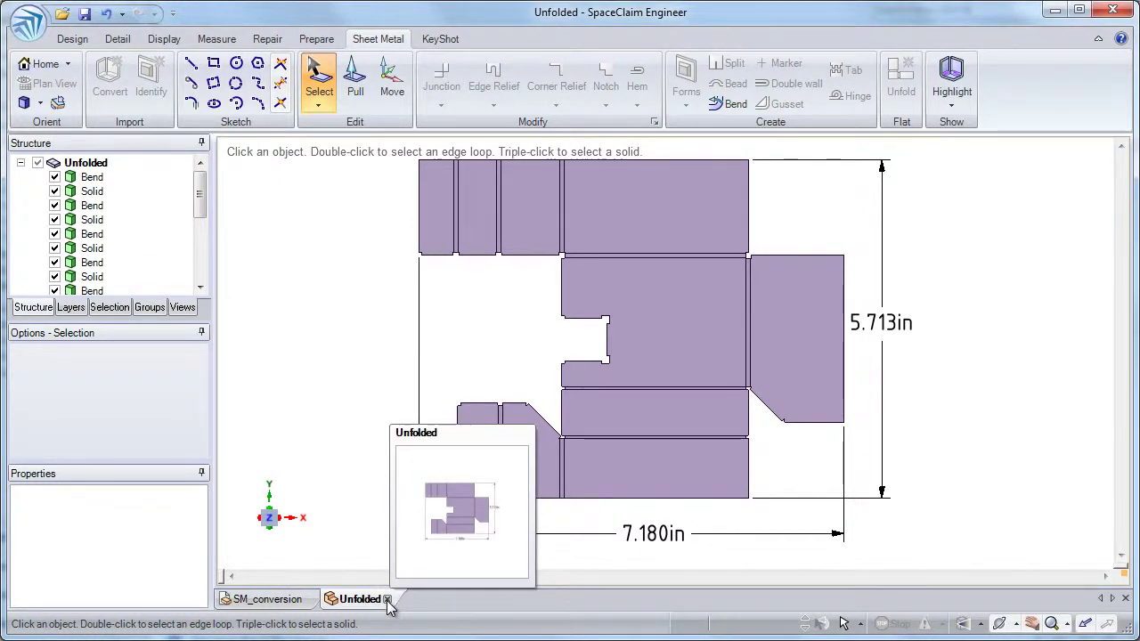
click(388, 599)
click(387, 385)
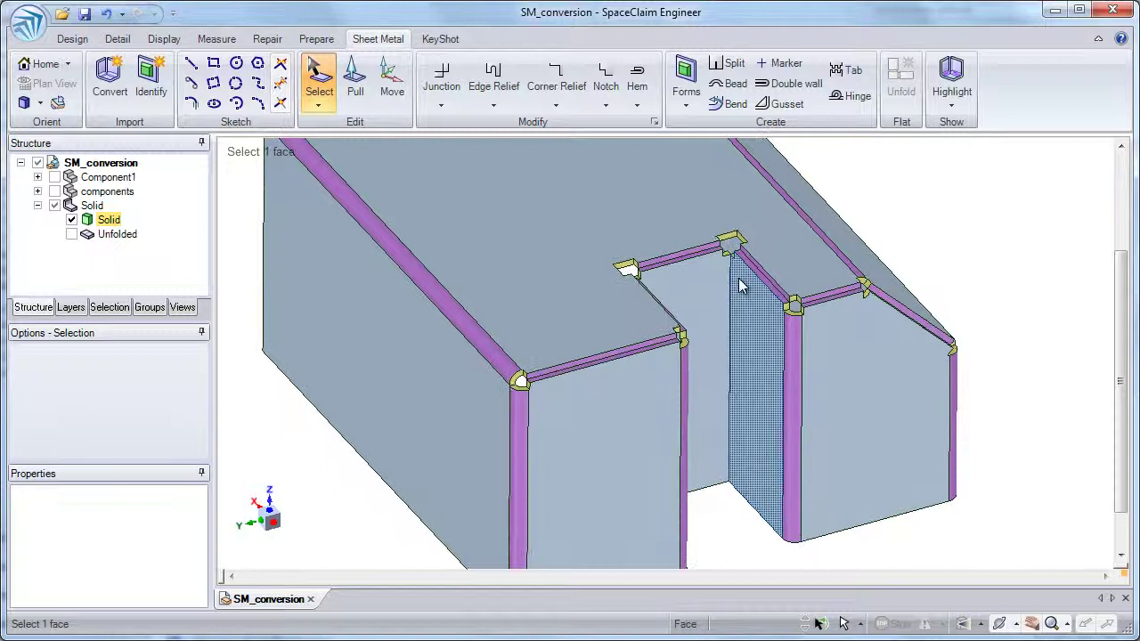
Change the bend at the notch's outer vertical corner nearest the sloped side to a No overlap junction and check the first Solid body
ctrl+middle_drag(733, 263, 733, 309)
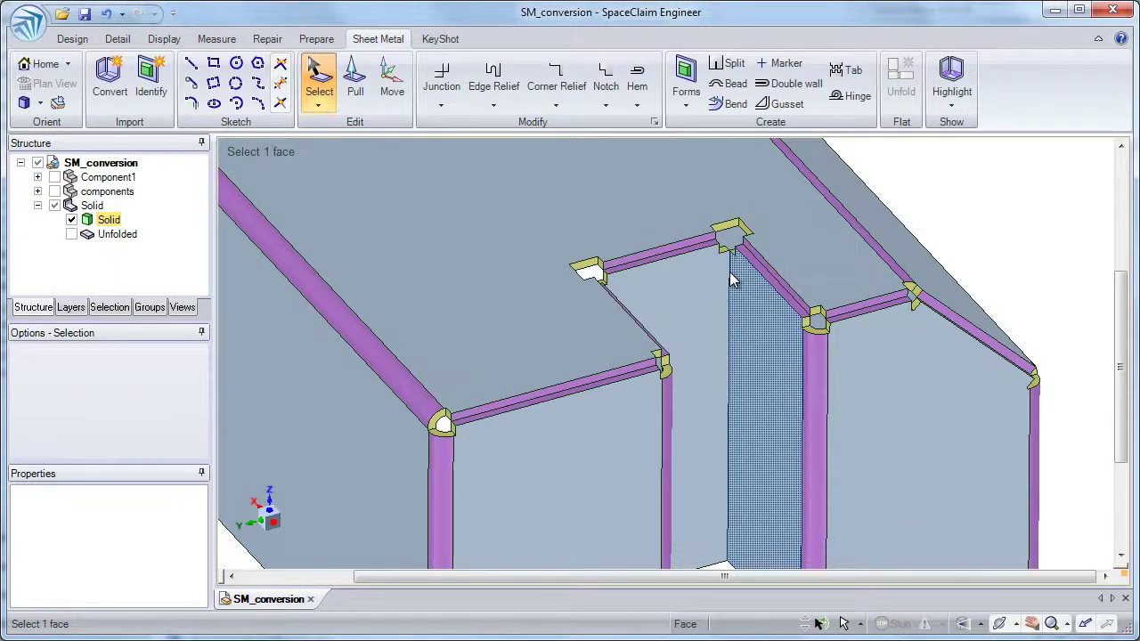
click(319, 90)
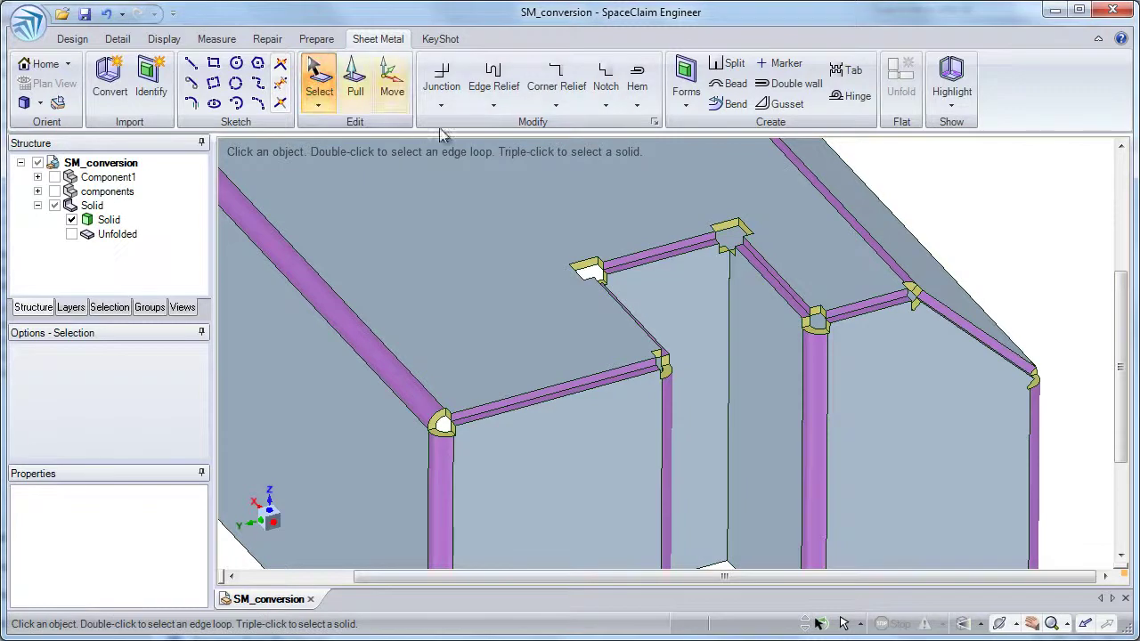
click(812, 365)
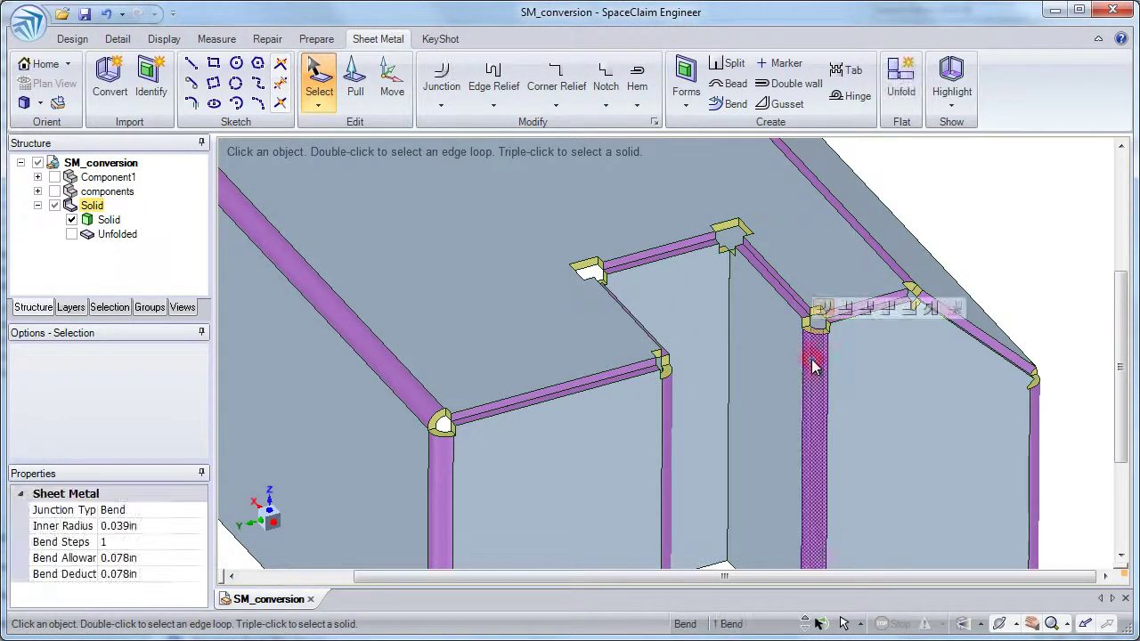
click(887, 310)
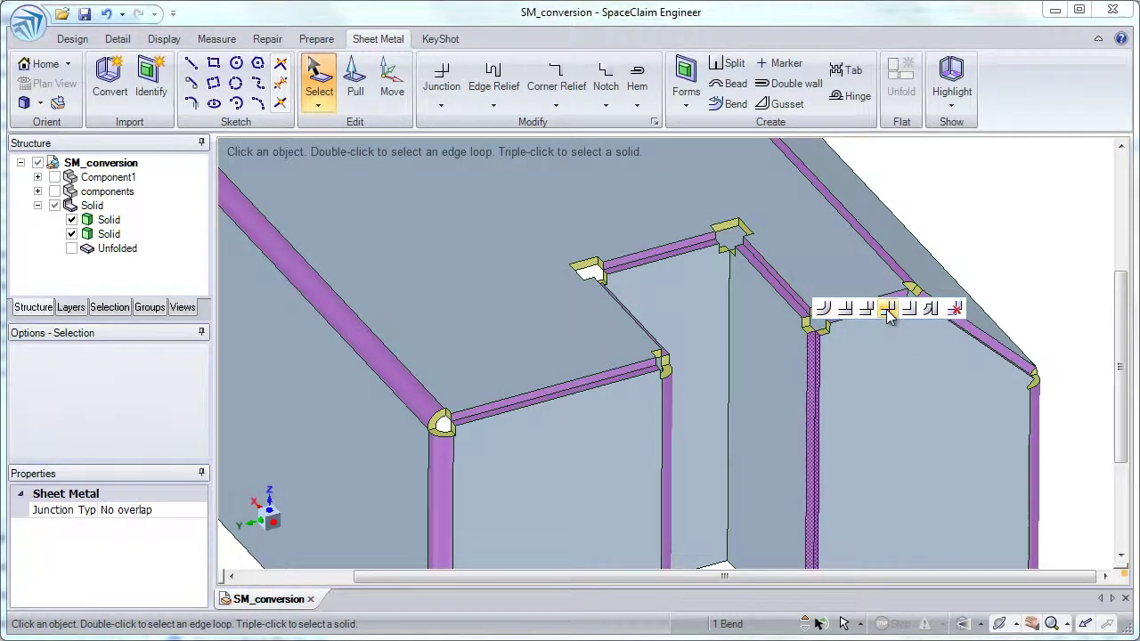
click(111, 220)
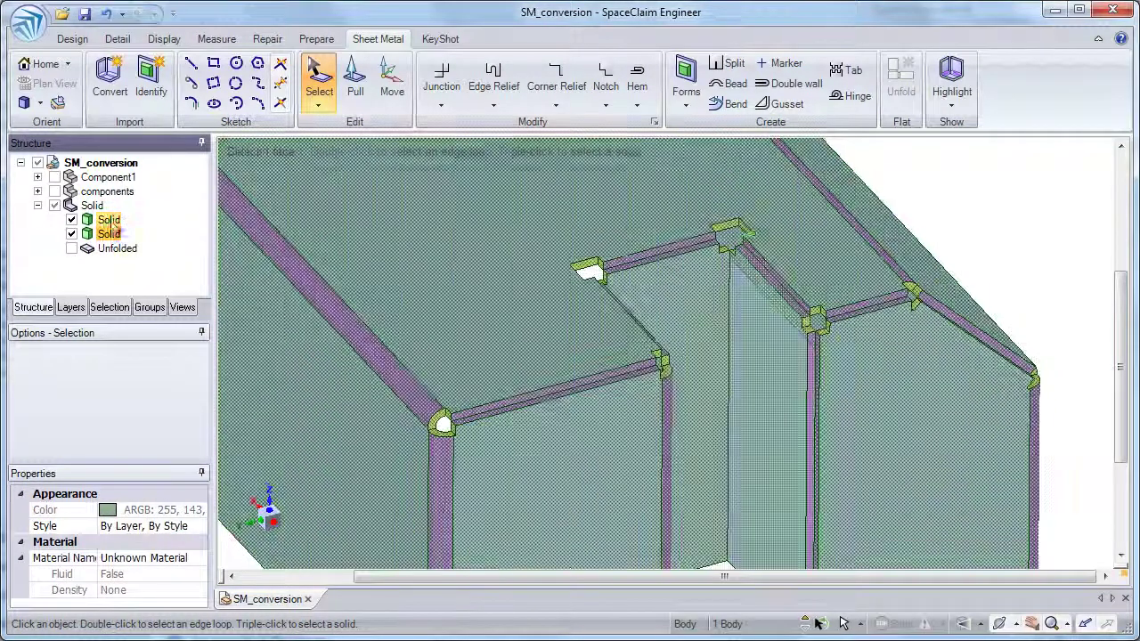
click(762, 328)
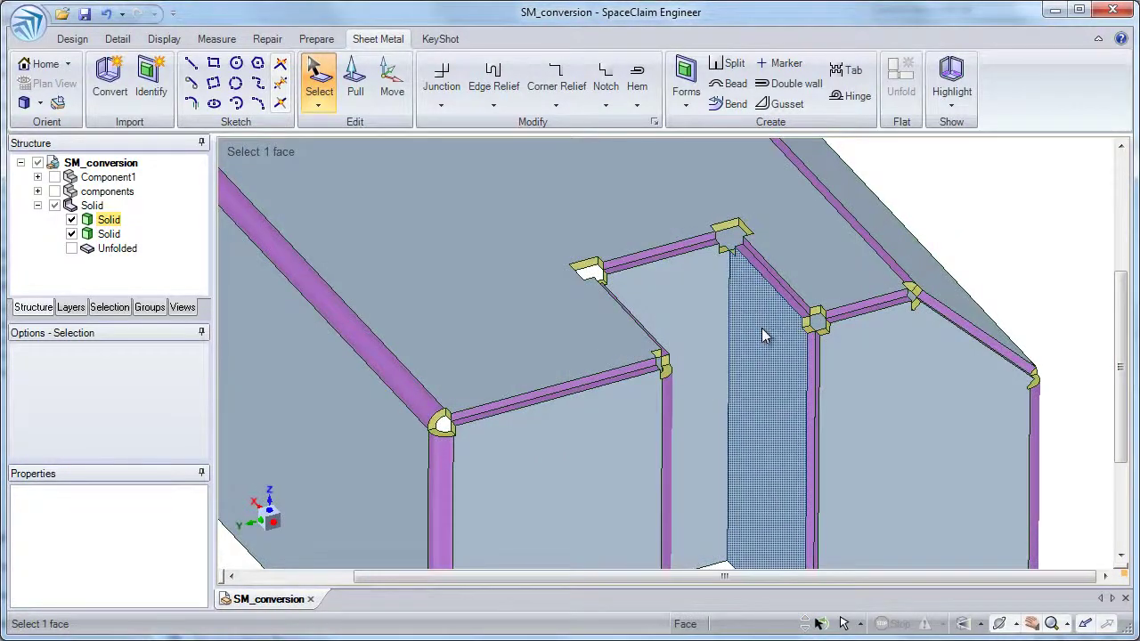
Change the No overlap junction along the notch's top side edge nearest the sloped side to a Bend
key(Escape)
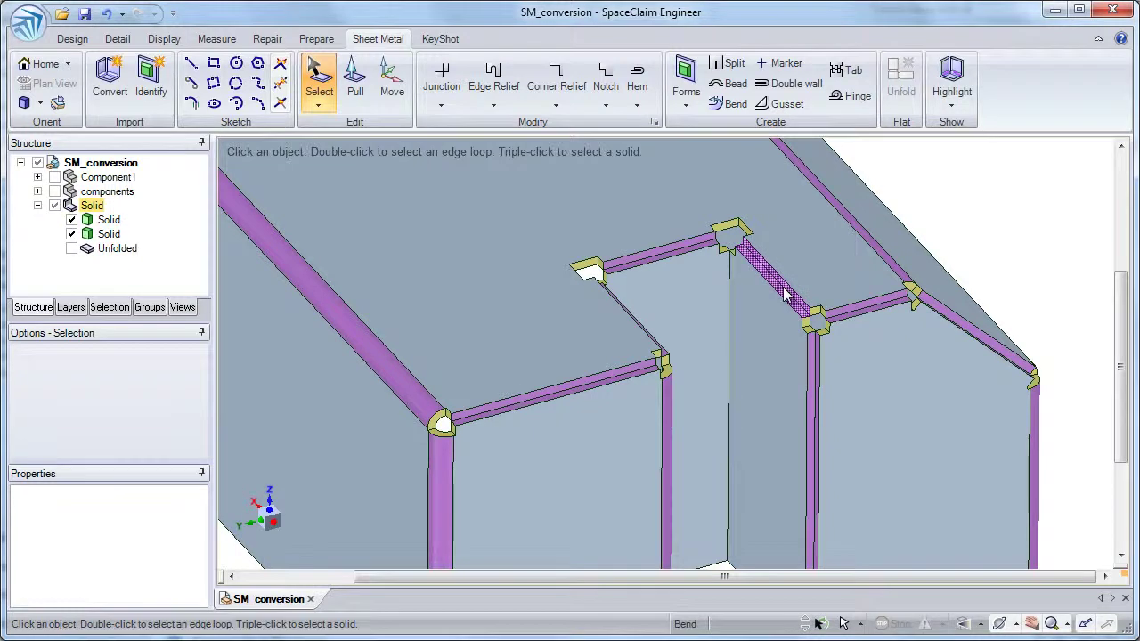
click(784, 297)
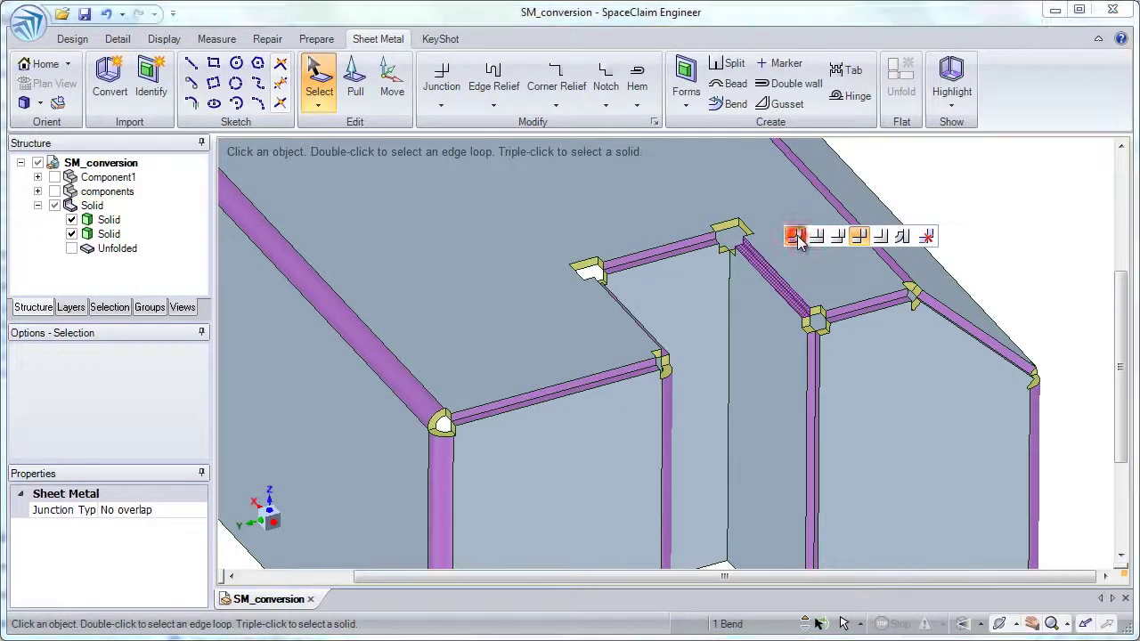
click(796, 238)
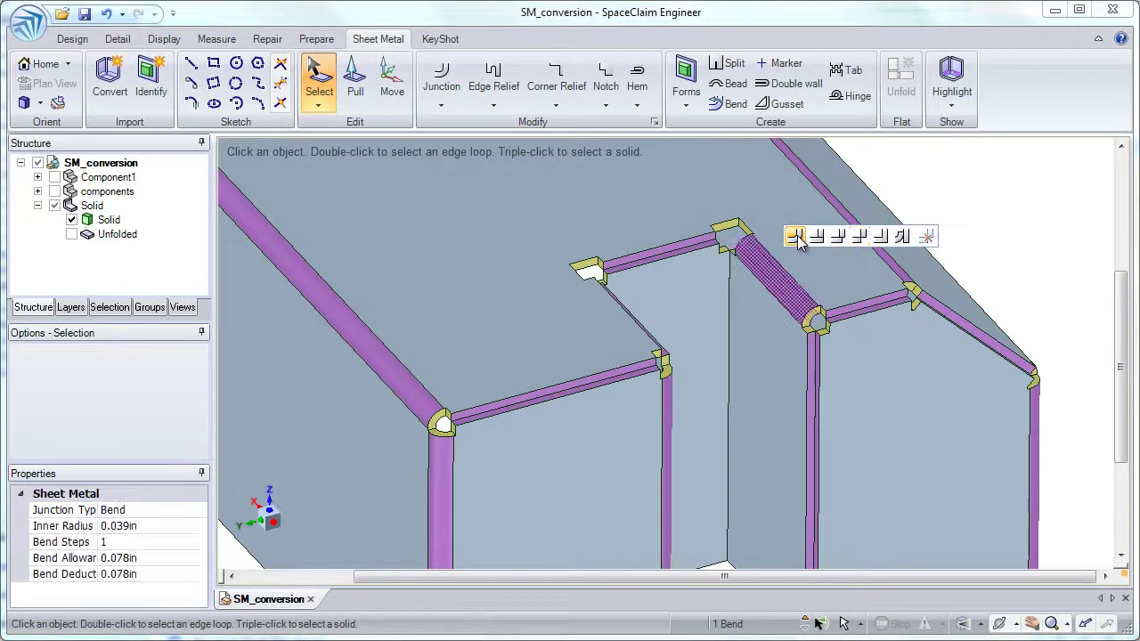
click(951, 193)
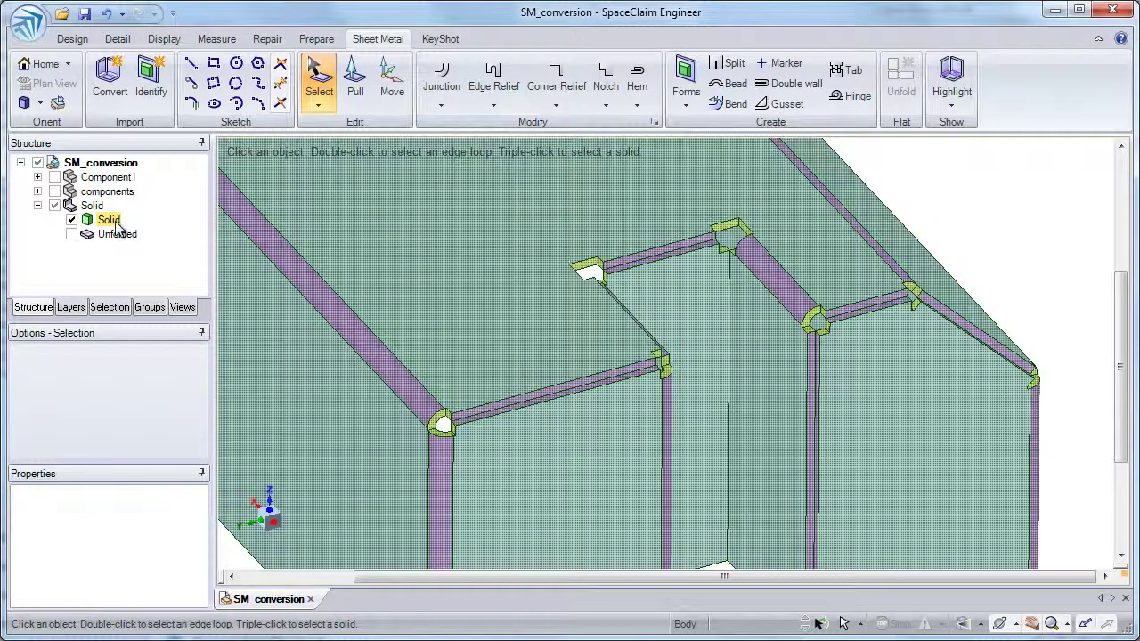
Unfold the part using its large top face as the base, review the flat pattern, and close it
click(751, 209)
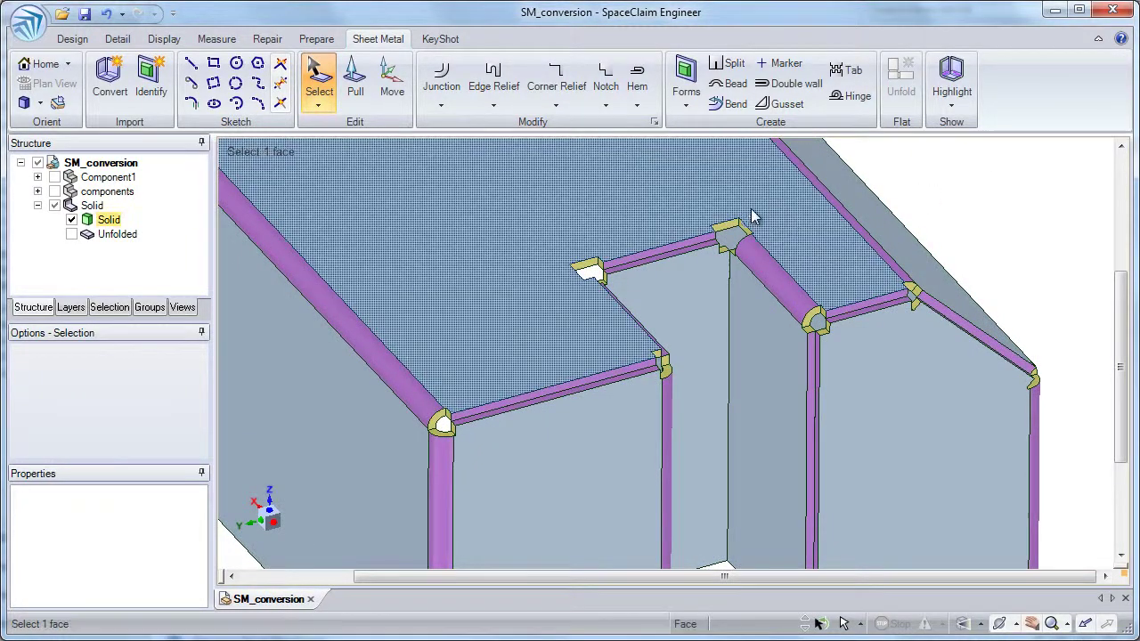
click(751, 205)
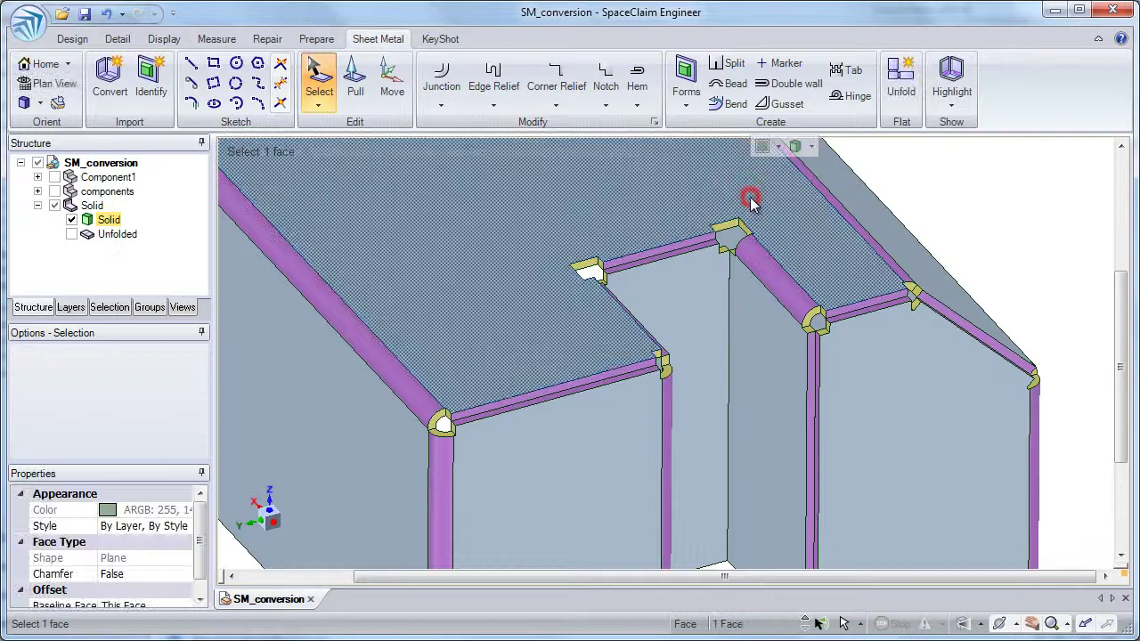
click(909, 105)
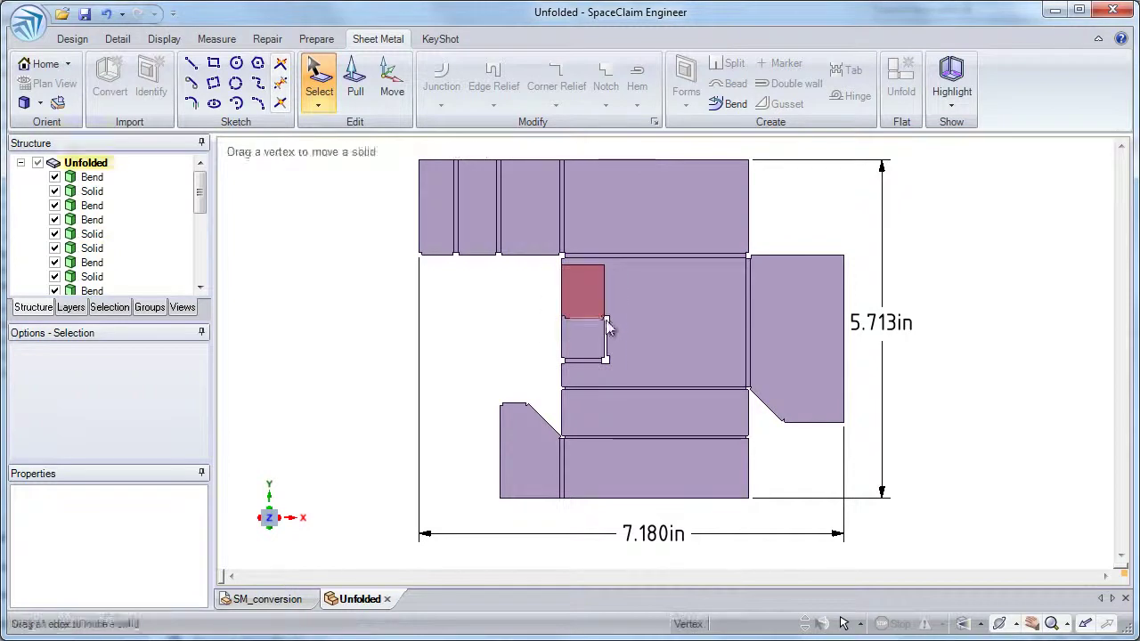
click(1125, 599)
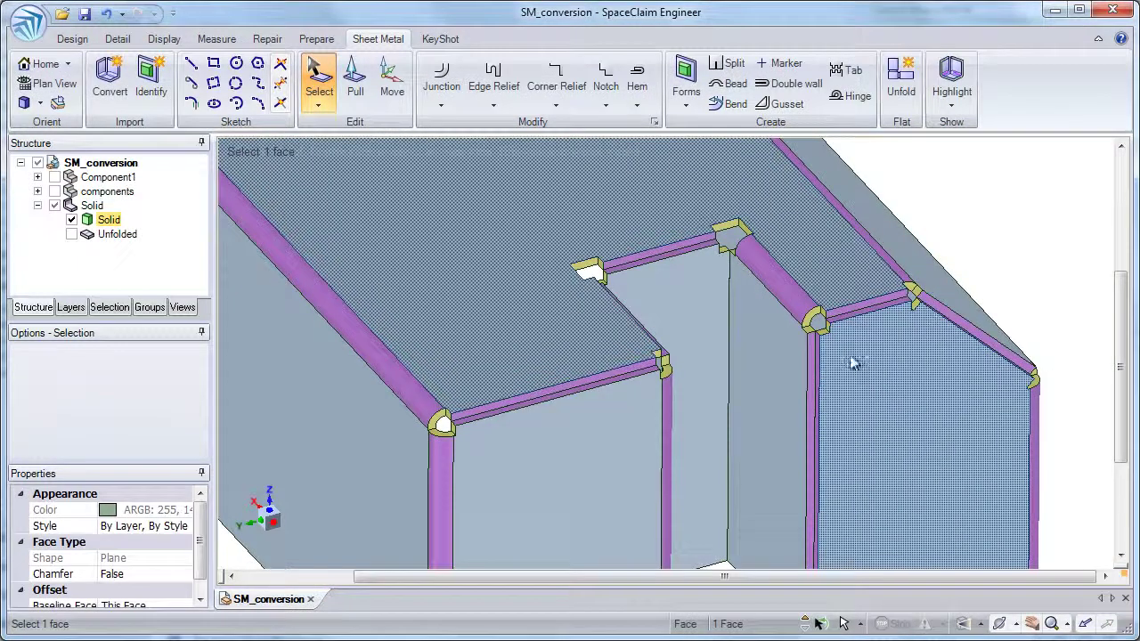
Change the No overlap junction at the notch's inner vertical corner nearest the sloped side to a Bend
click(742, 291)
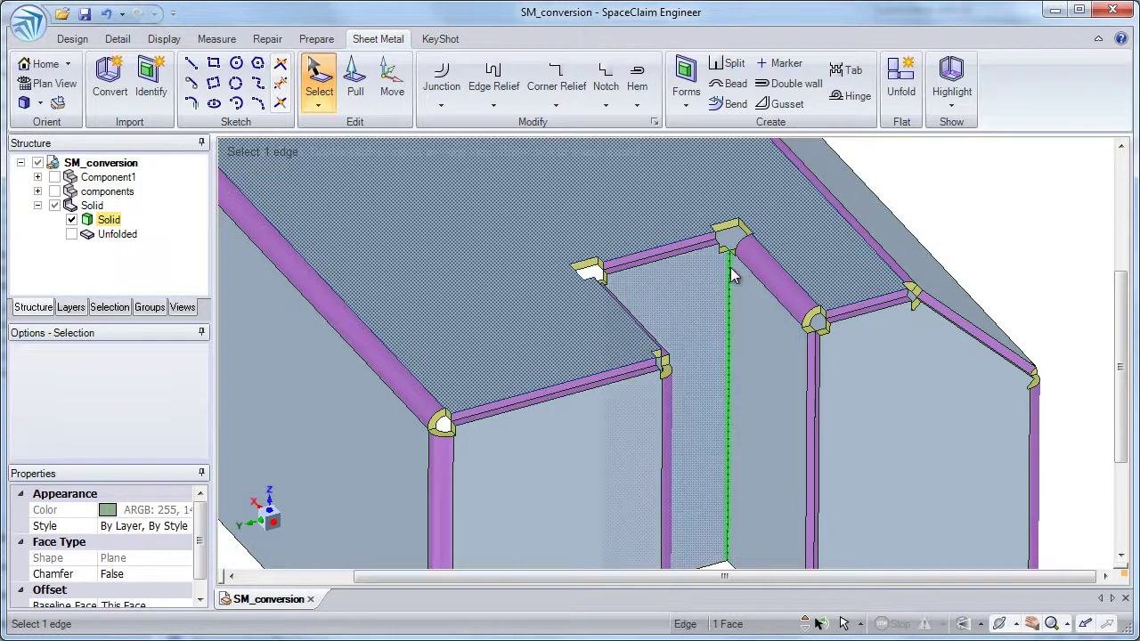
click(731, 274)
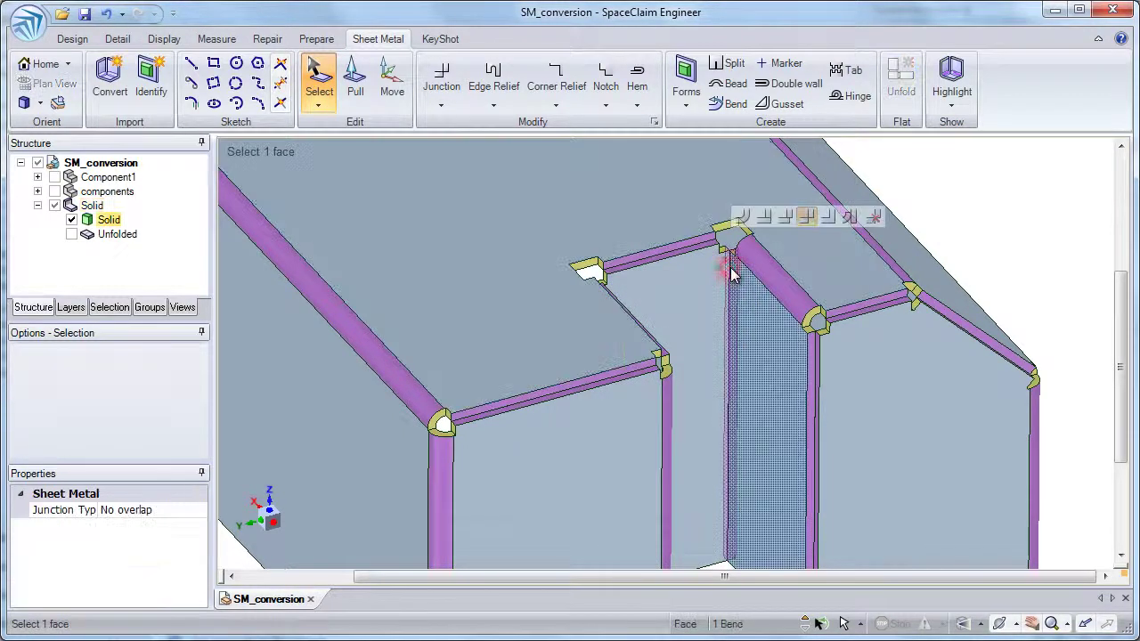
click(743, 217)
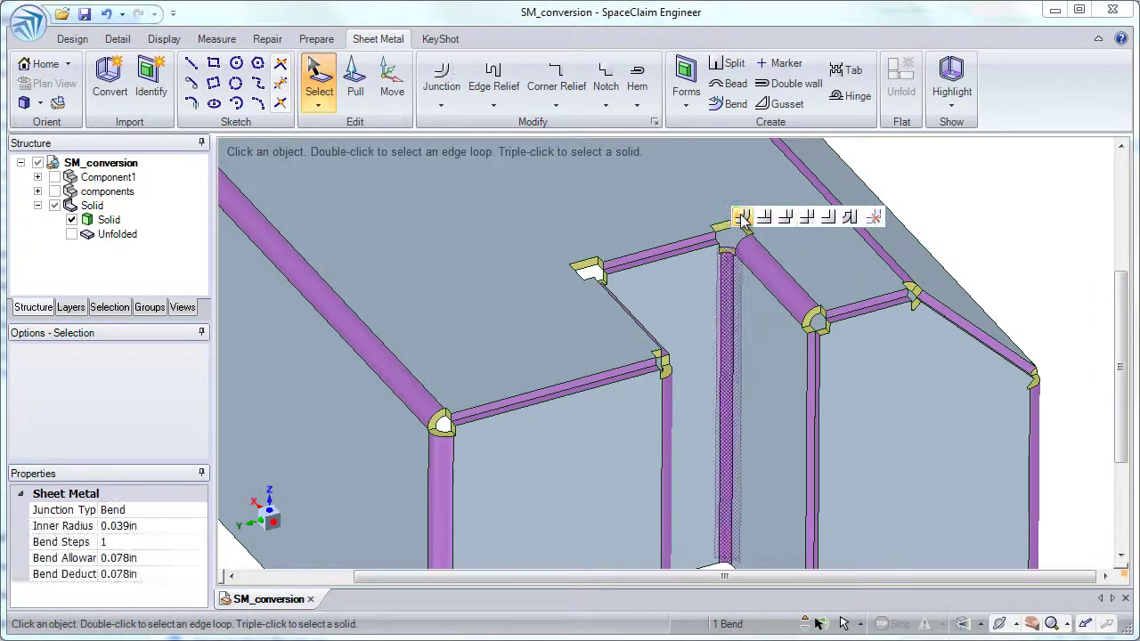
Change the bend along the notch's top side edge nearest the sloped side back to a No overlap junction
click(770, 265)
click(842, 219)
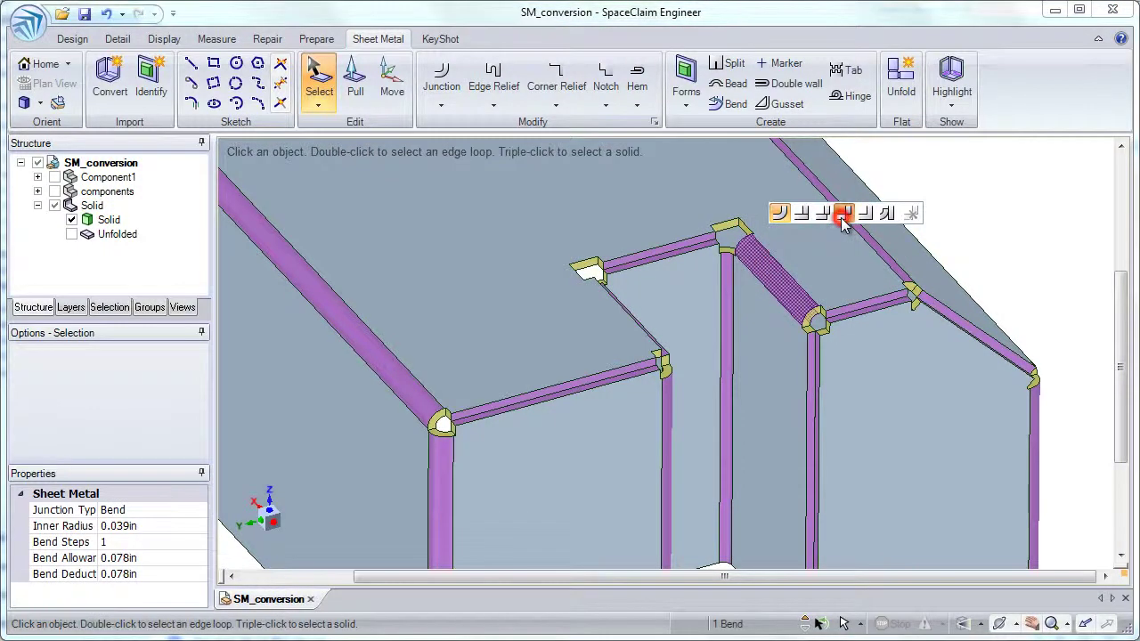
click(881, 173)
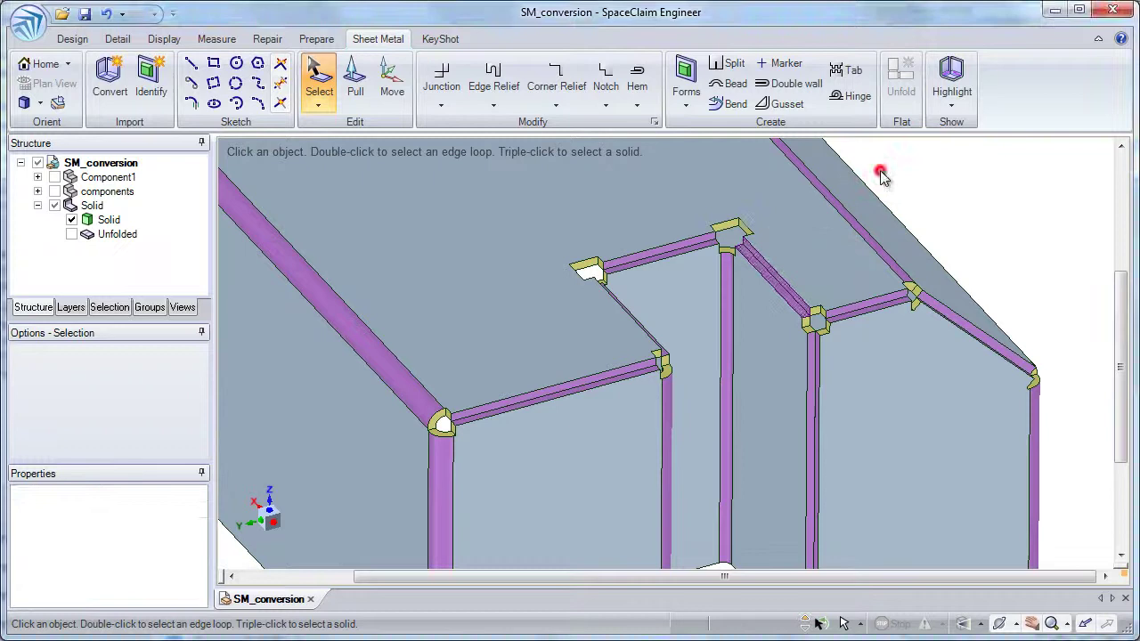
Unfold the sheet metal part into a flat pattern using the notch's side wall nearest the sloped side as the base
click(783, 210)
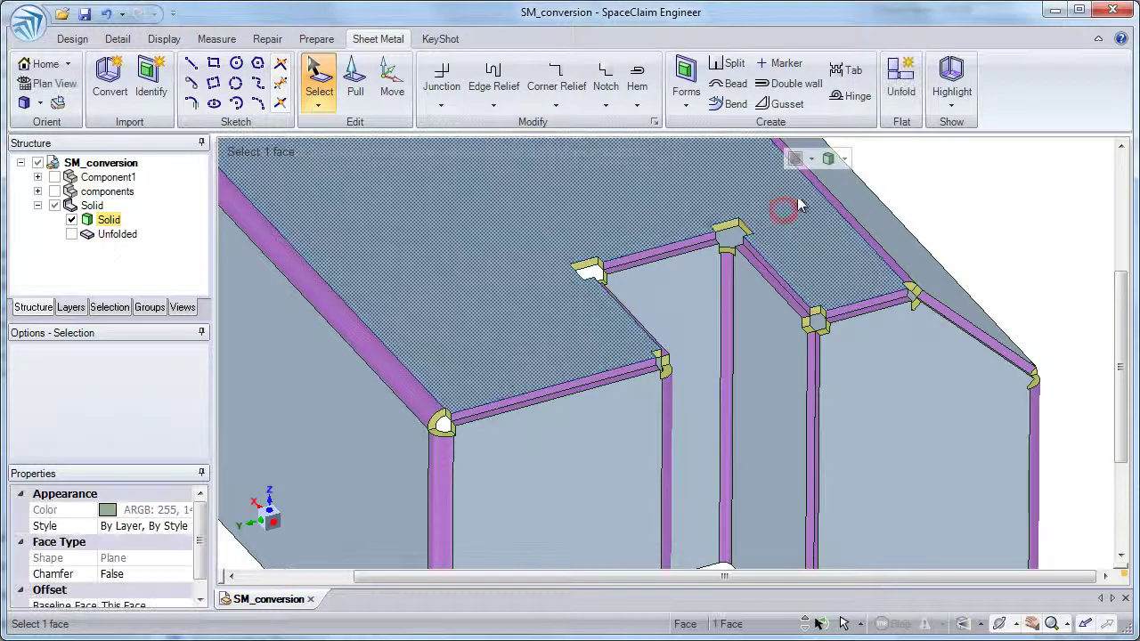
click(797, 229)
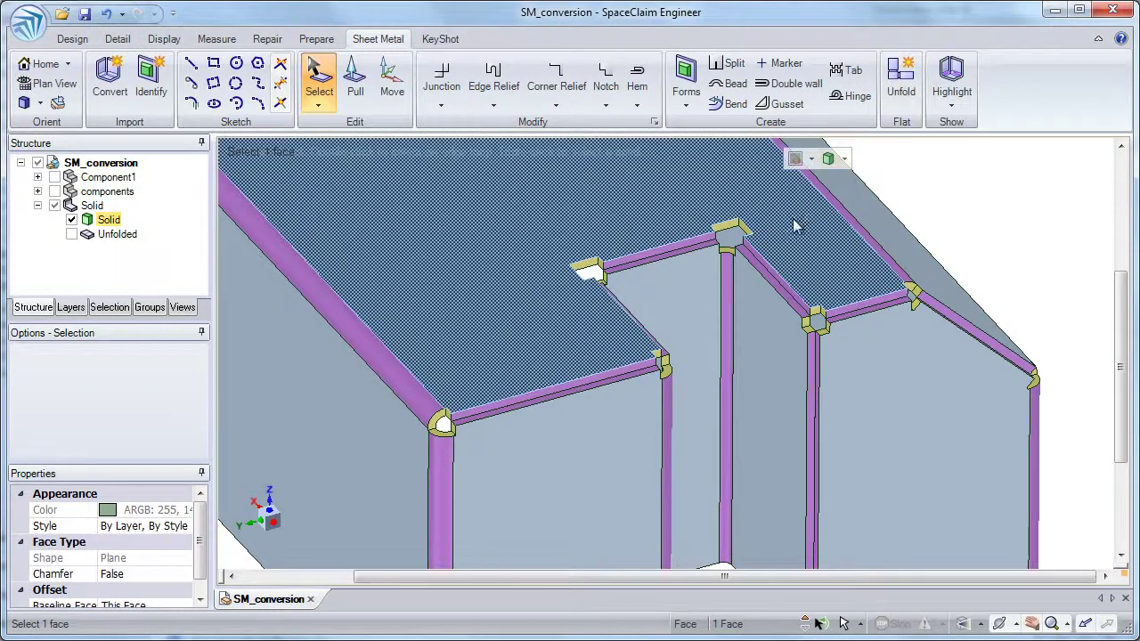
click(781, 392)
click(909, 106)
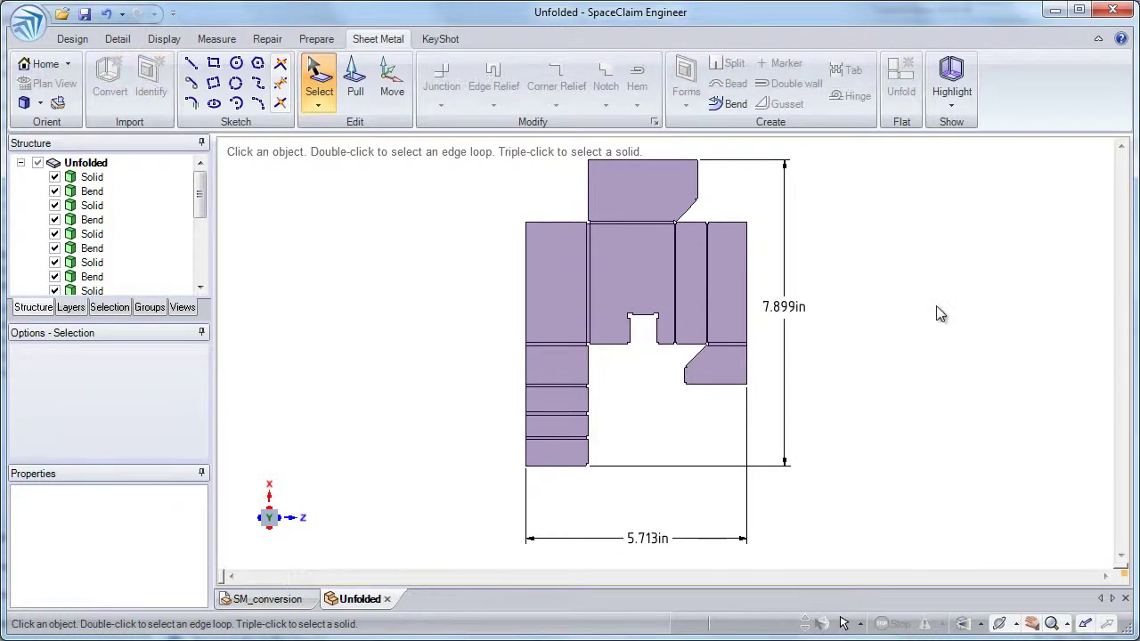
Return to the SM_conversion design and show the components and Component1 together with the sheet metal enclosure
click(287, 599)
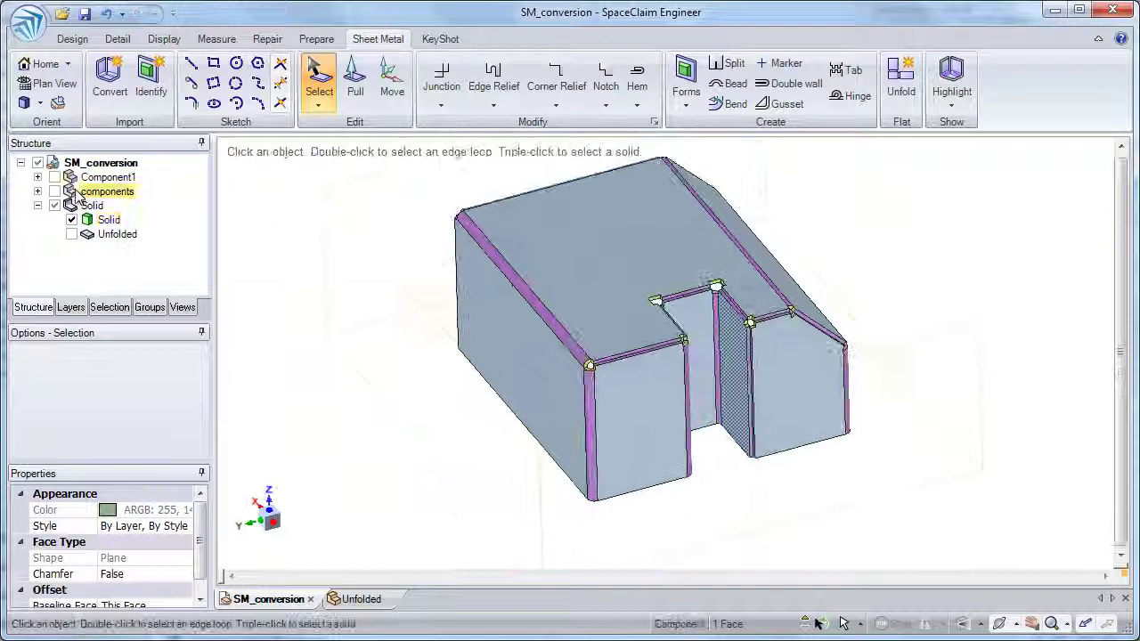
click(54, 192)
click(54, 177)
middle_drag(677, 290, 913, 210)
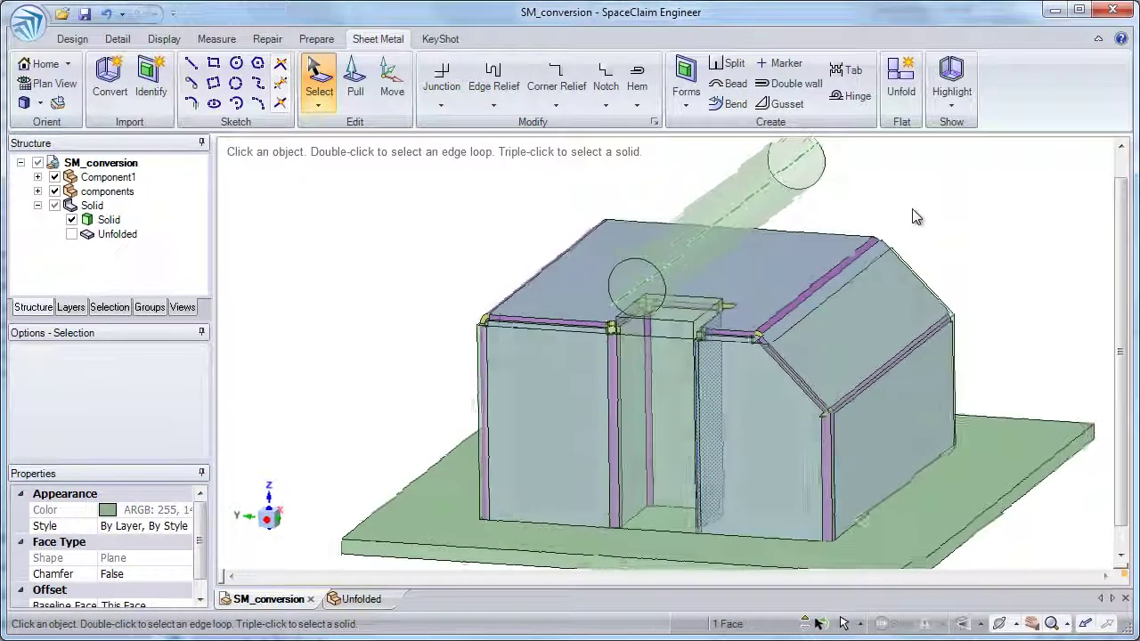